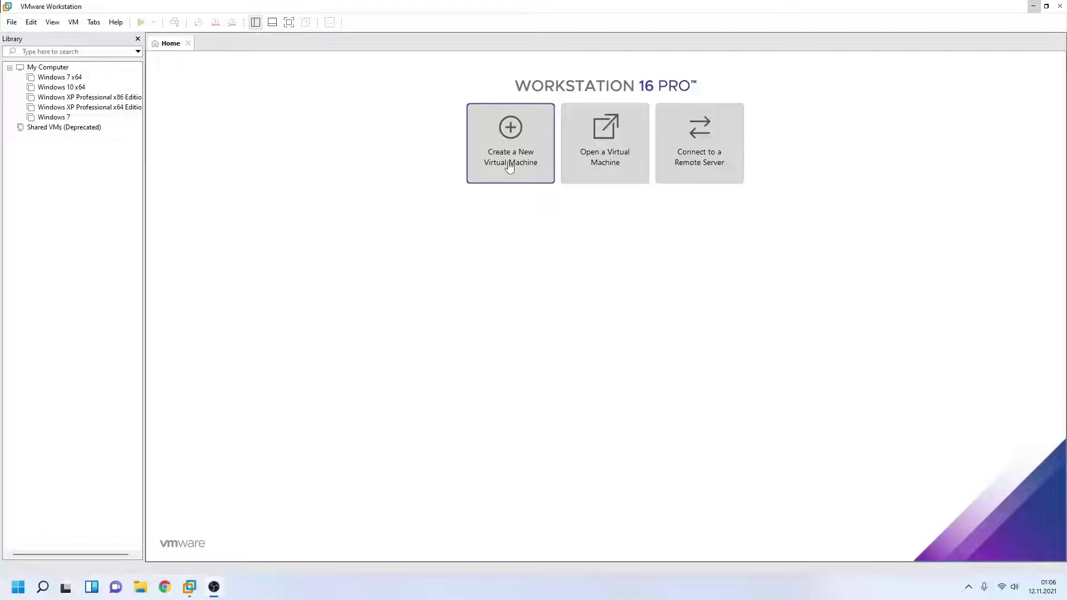
Step: Start a new virtual machine with the Typical configuration and choose to install from a disc image file (ISO)
click(509, 167)
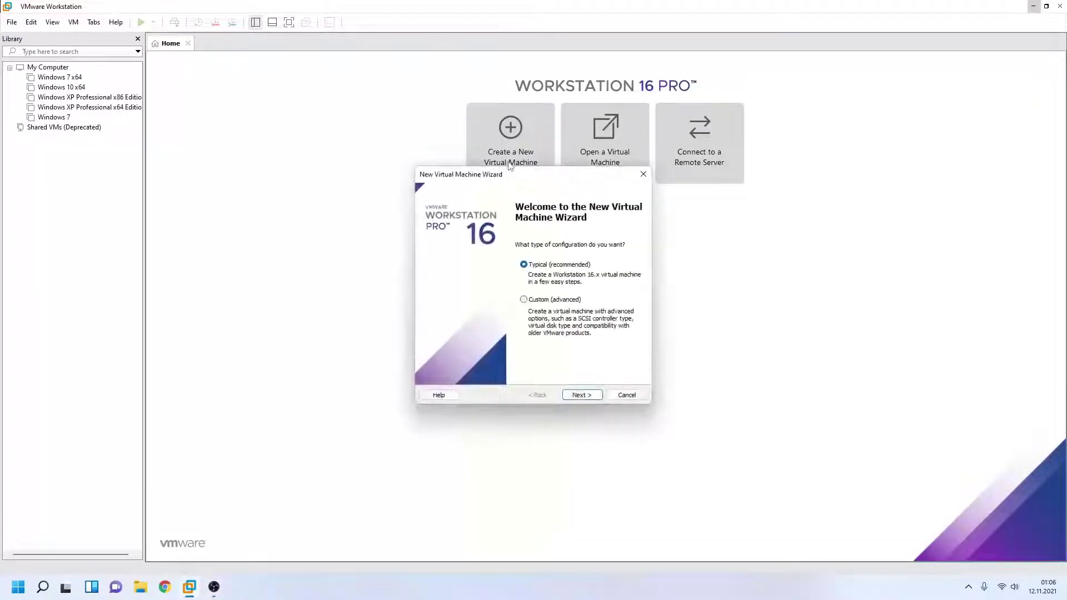
click(580, 396)
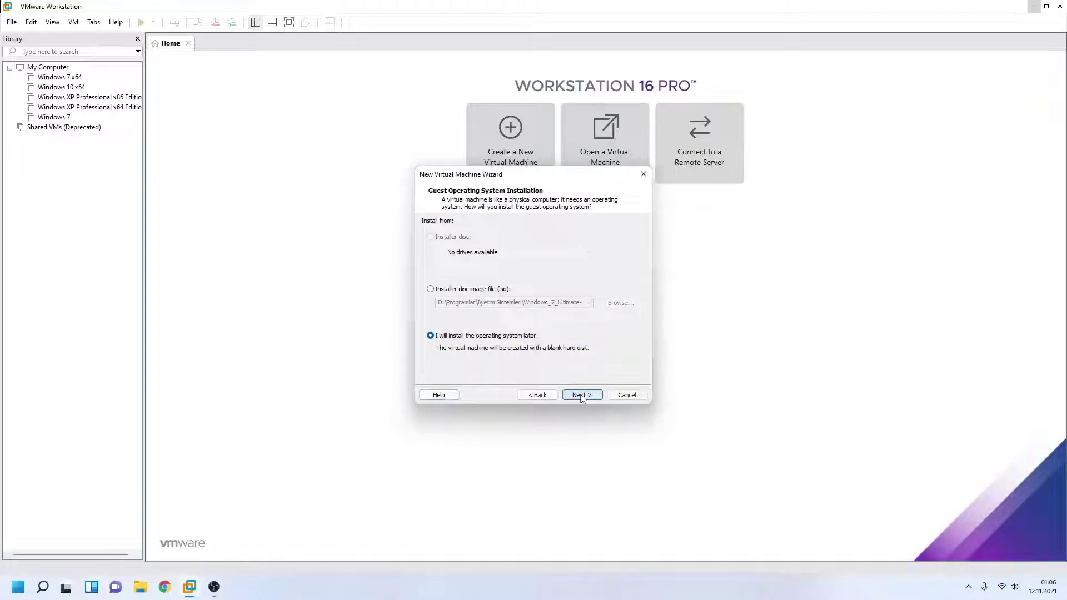
click(450, 291)
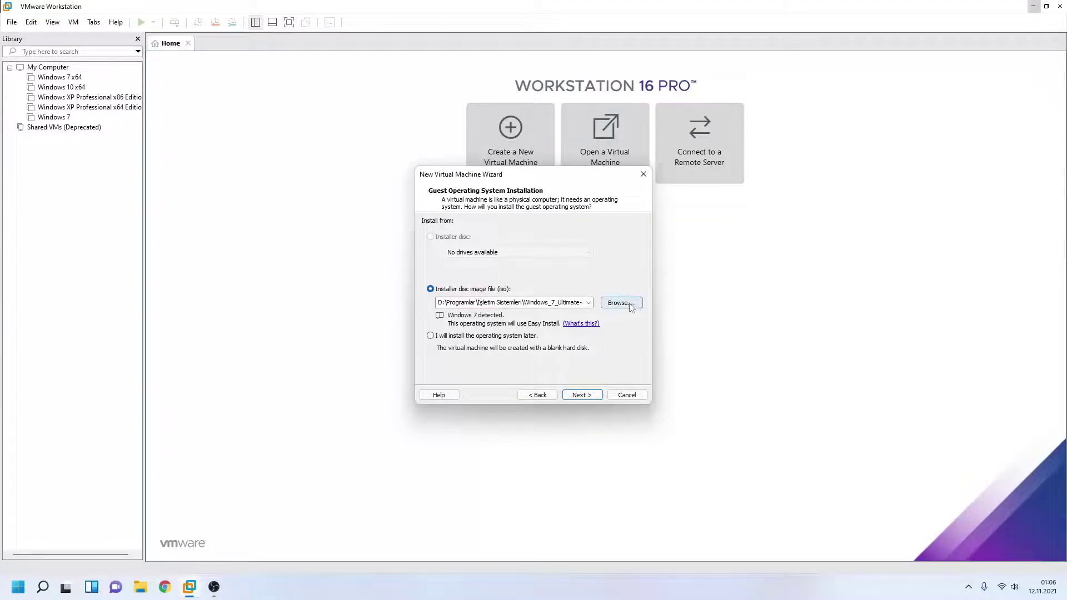
Step: Look at the Windows XP Professional SP3 image file on the host desktop and return to VMware Workstation
click(1033, 8)
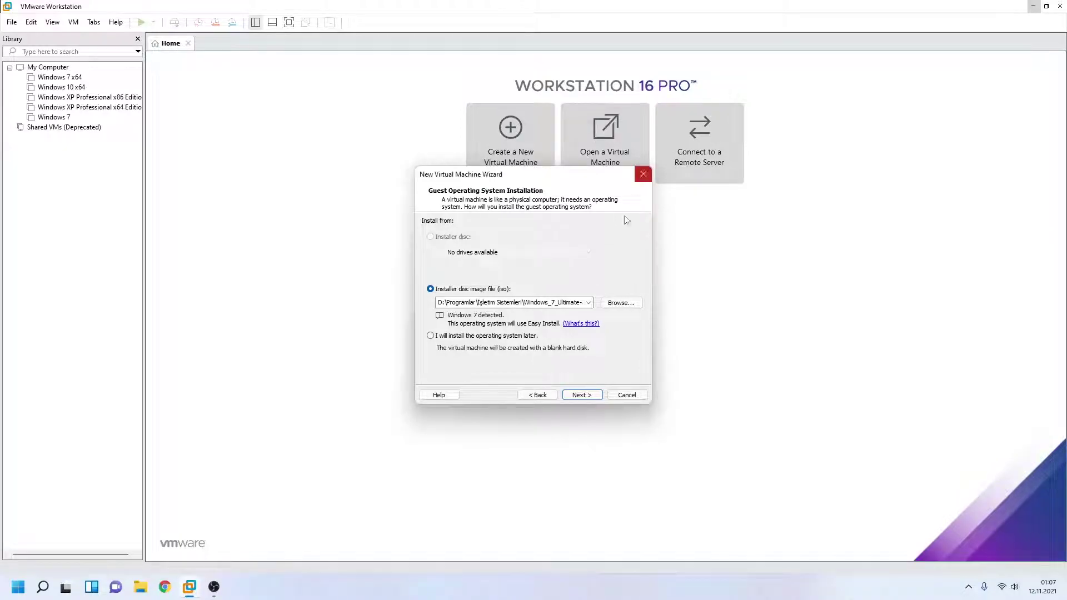
click(1064, 589)
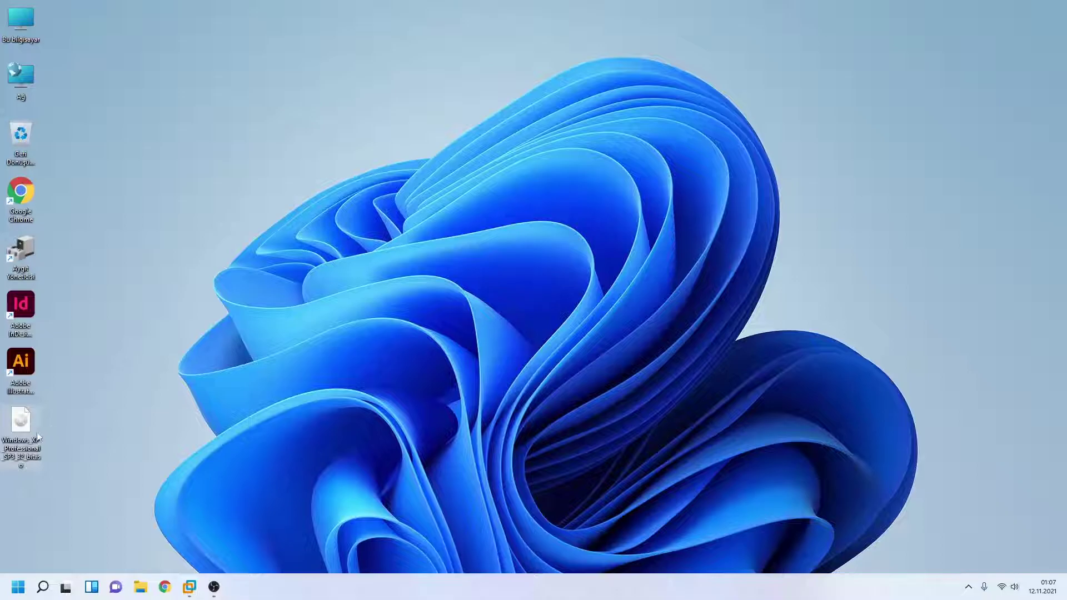
click(15, 433)
click(190, 587)
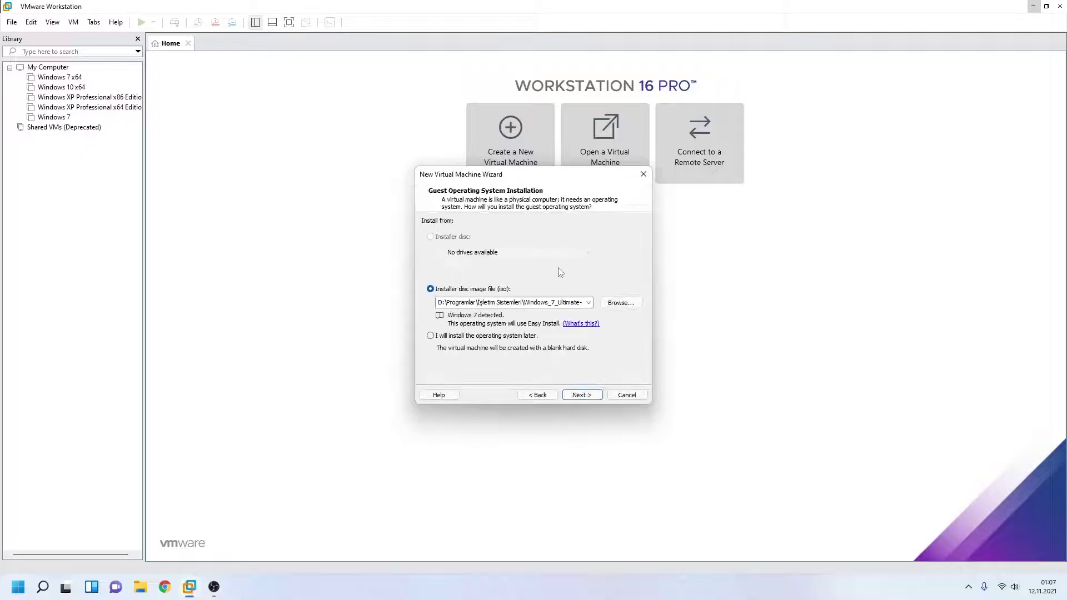
Step: Choose the Windows XP Professional SP3 ISO from the Masaüstü folder as the installer image and proceed
click(621, 303)
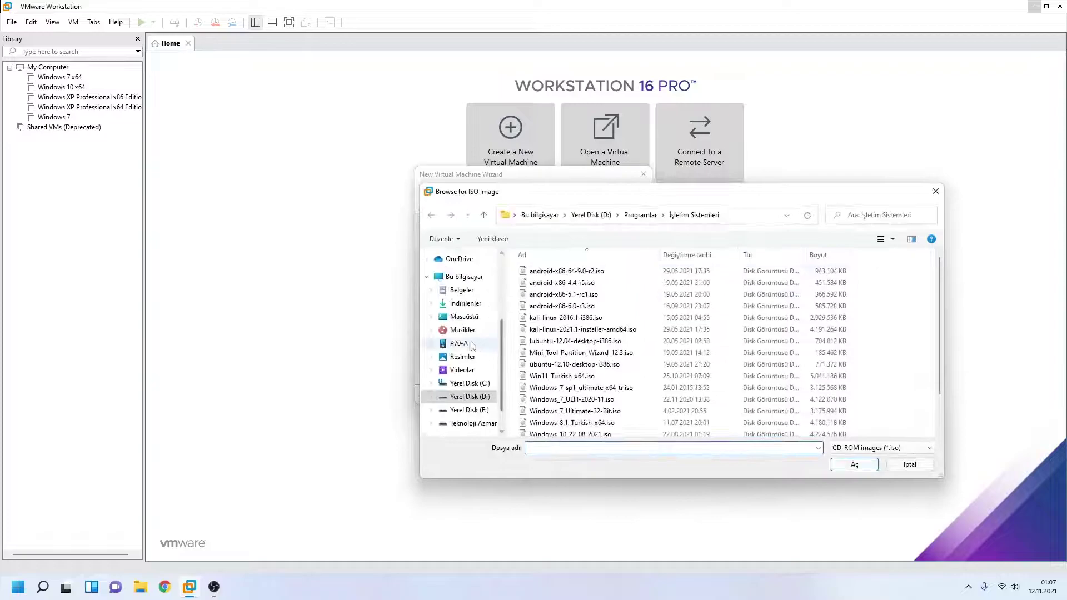
click(461, 317)
double_click(725, 281)
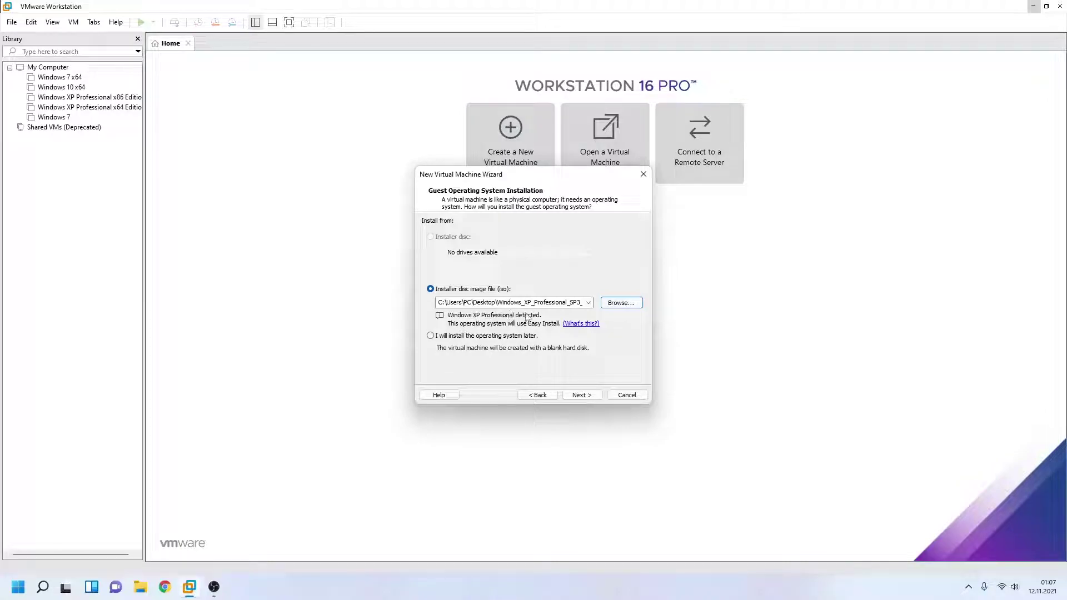
click(581, 395)
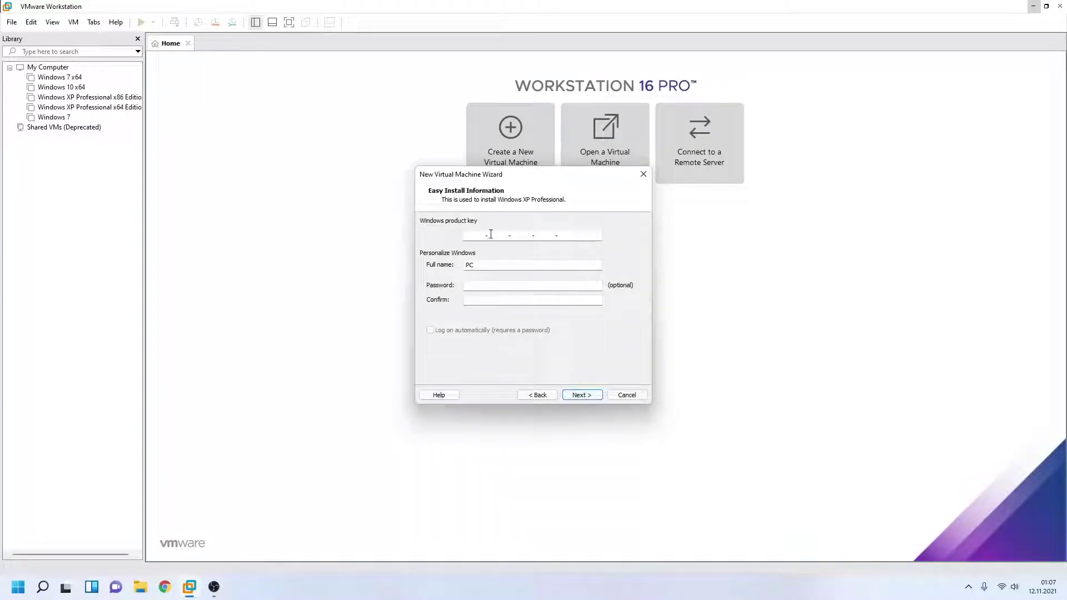
Step: Continue past the Easy Install information with the Windows product key left blank
click(473, 238)
click(588, 395)
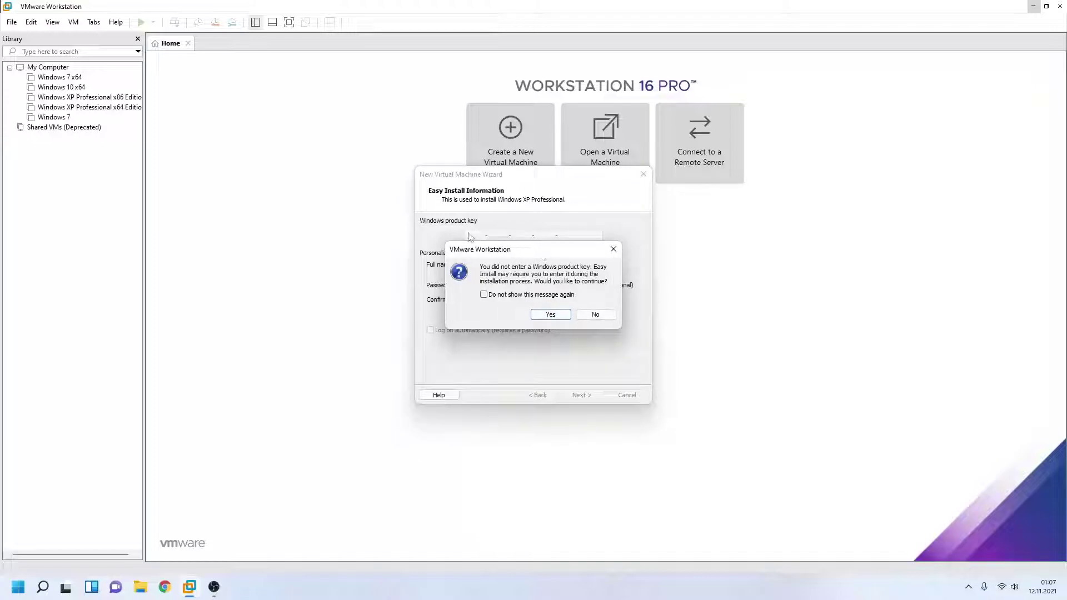
click(551, 318)
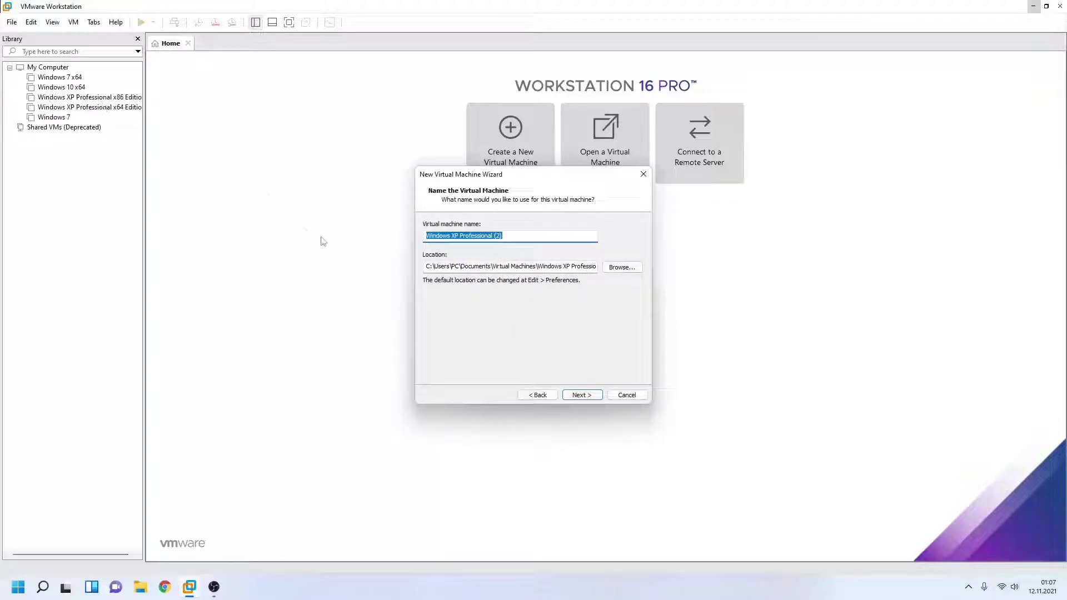
Step: Name the virtual machine XP Deneme and proceed to the disk capacity settings
click(516, 236)
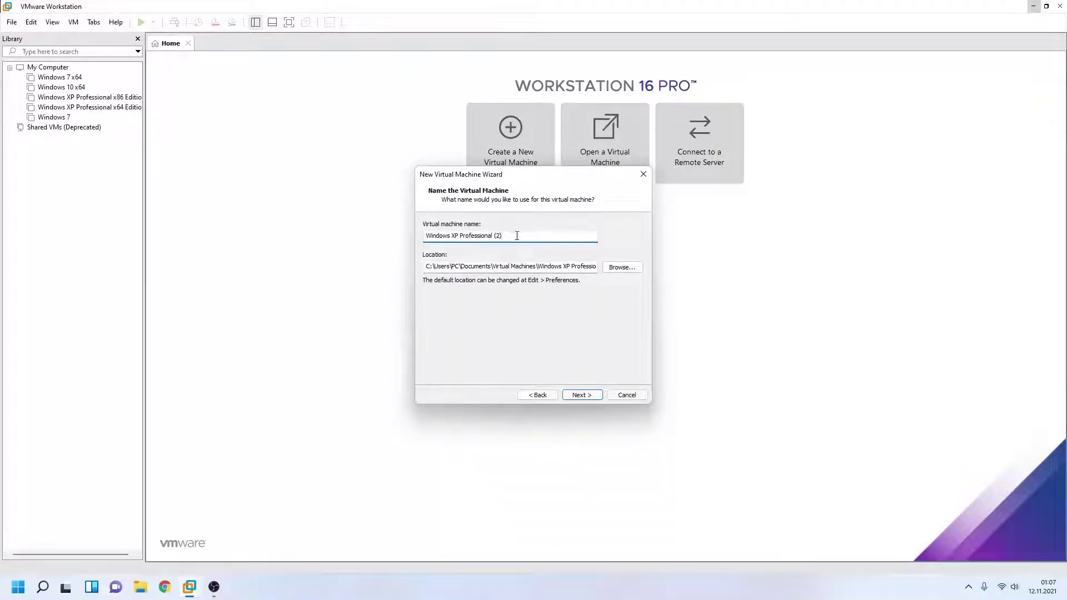
drag(501, 235, 421, 242)
text(XP Deneme)
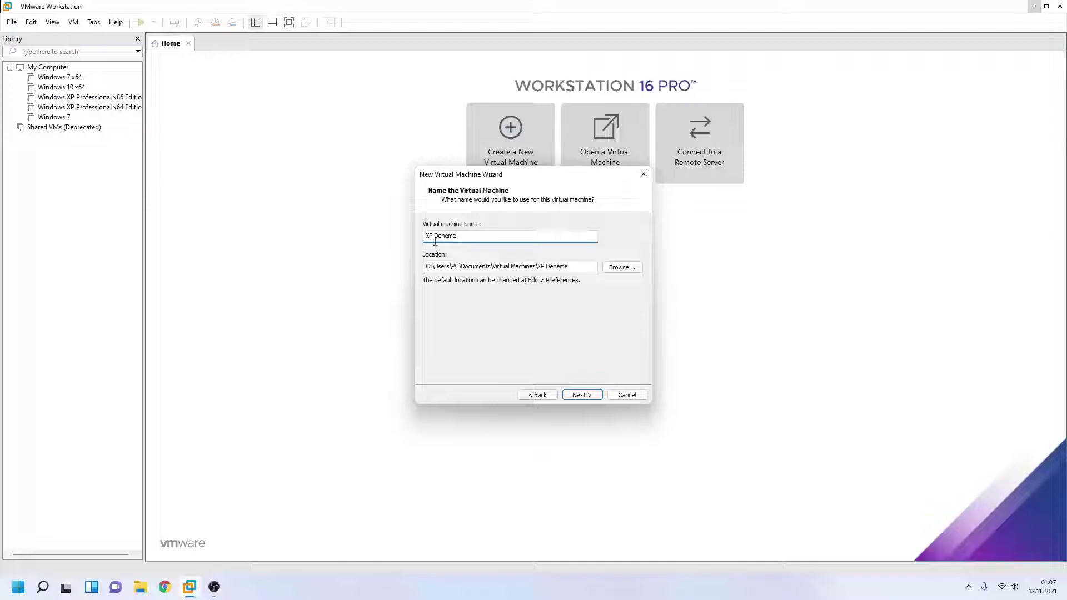
drag(461, 235, 420, 237)
click(575, 396)
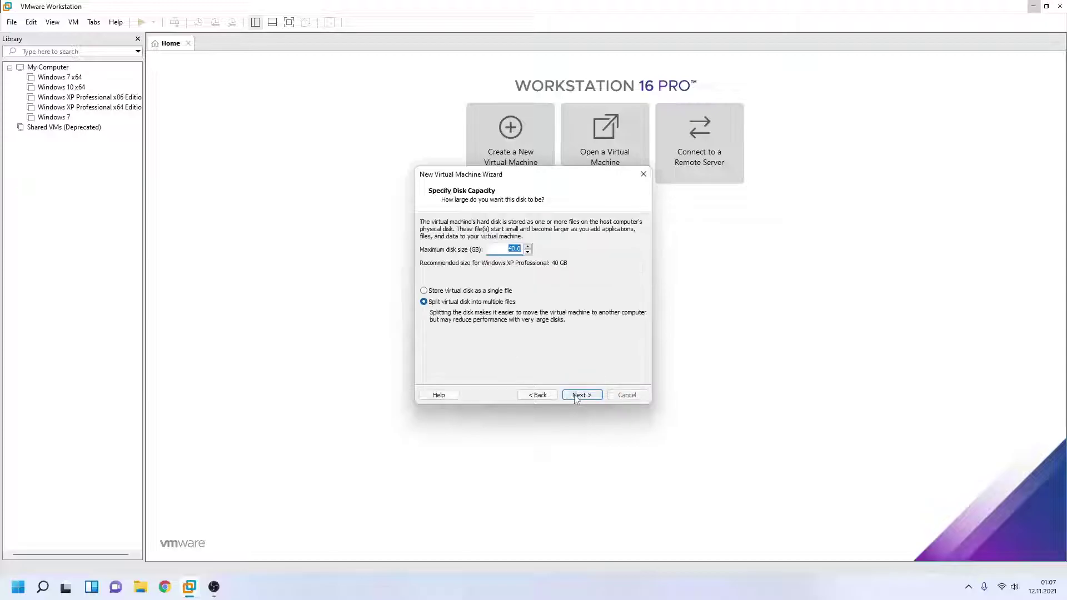
Step: Set the maximum disk size to 20 GB, split into multiple files, and proceed to the summary
click(505, 246)
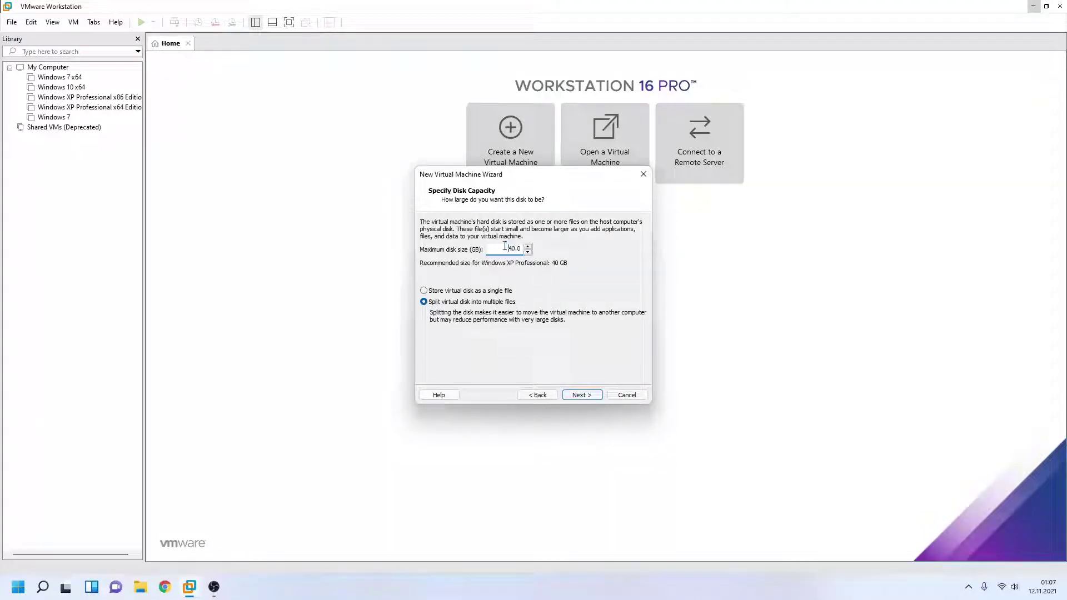
drag(507, 247, 517, 250)
text(20)
text(40)
double_click(518, 249)
click(513, 248)
click(512, 248)
drag(512, 248, 526, 248)
click(581, 397)
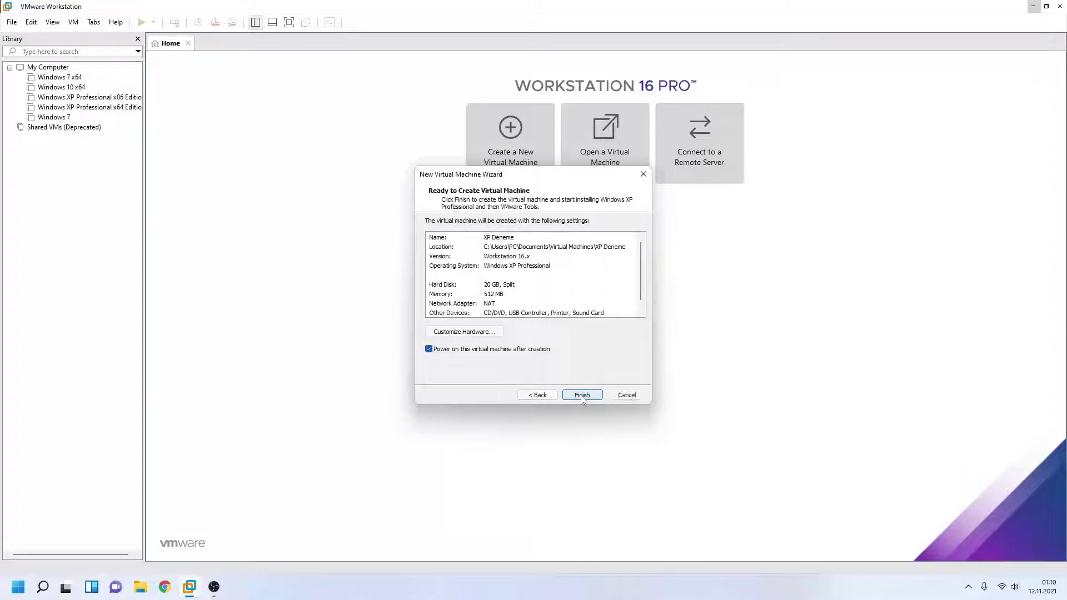
Step: Customize the virtual machine's hardware by setting the number of processors to 2
click(476, 333)
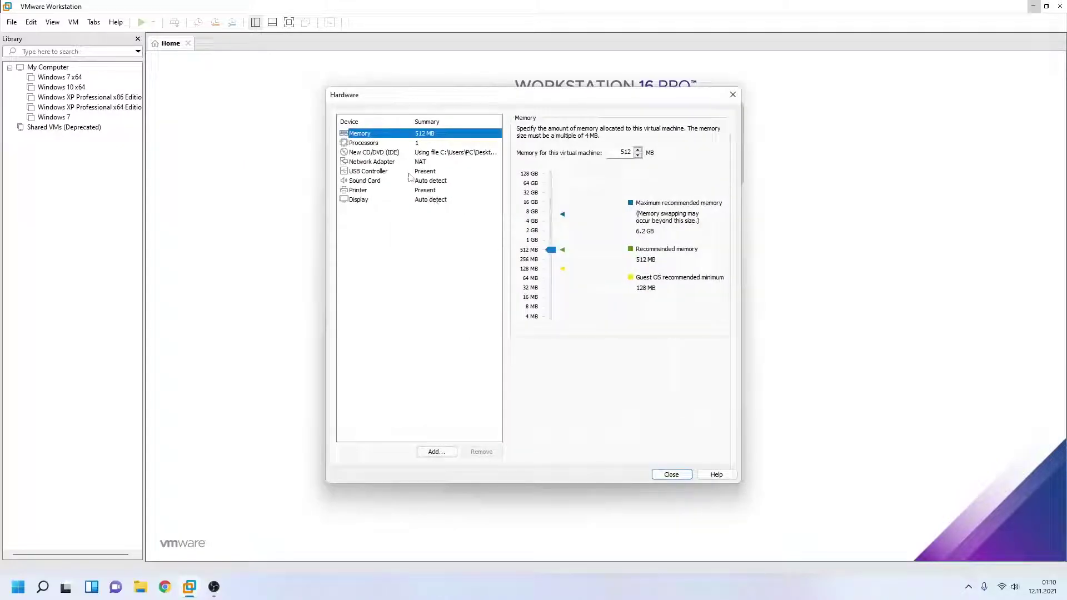
click(416, 144)
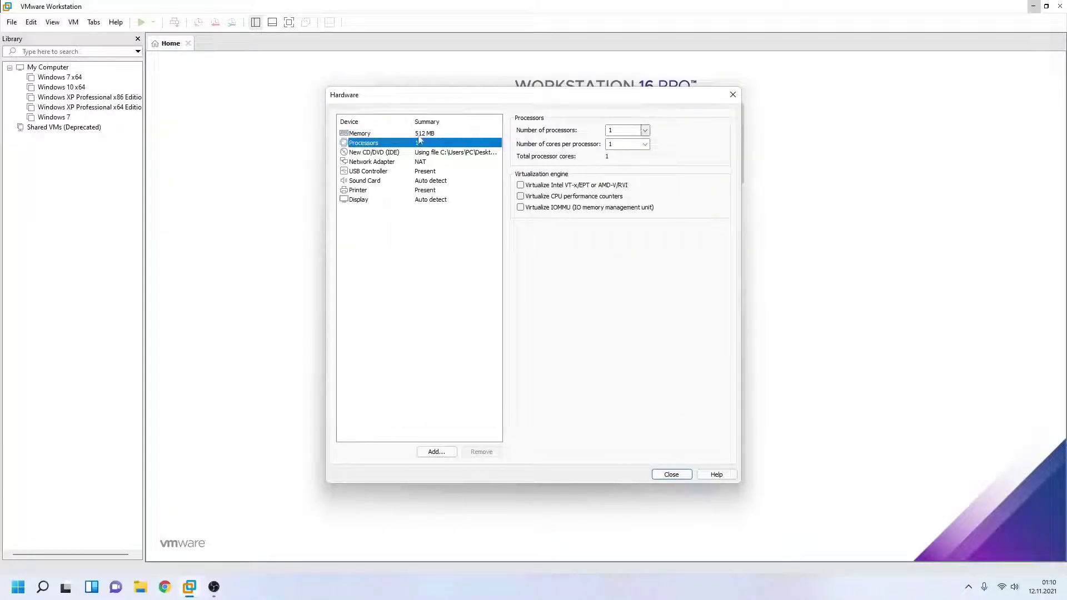
click(646, 130)
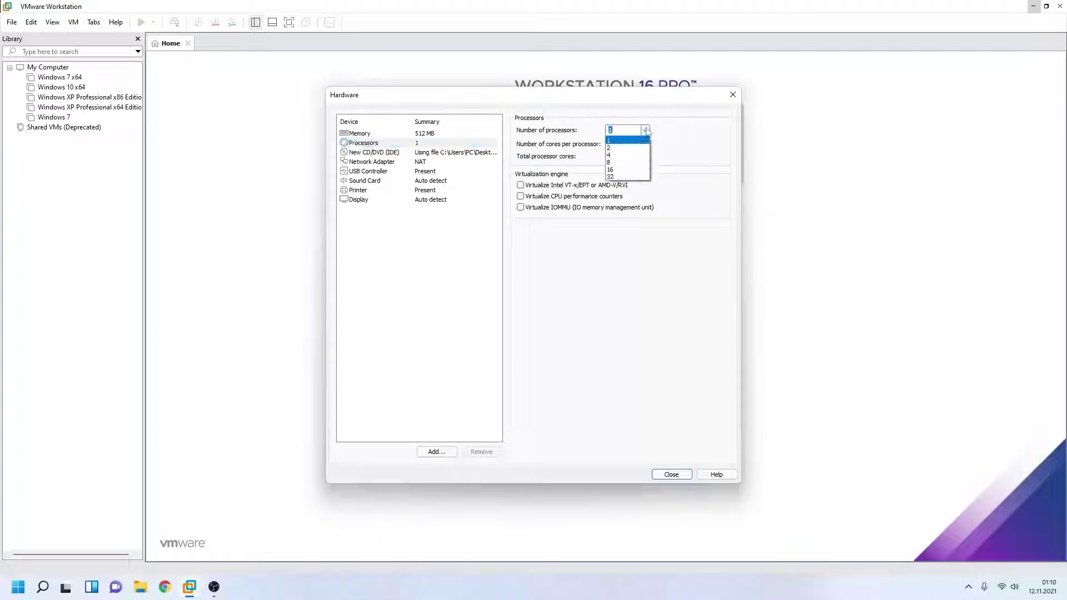
click(627, 148)
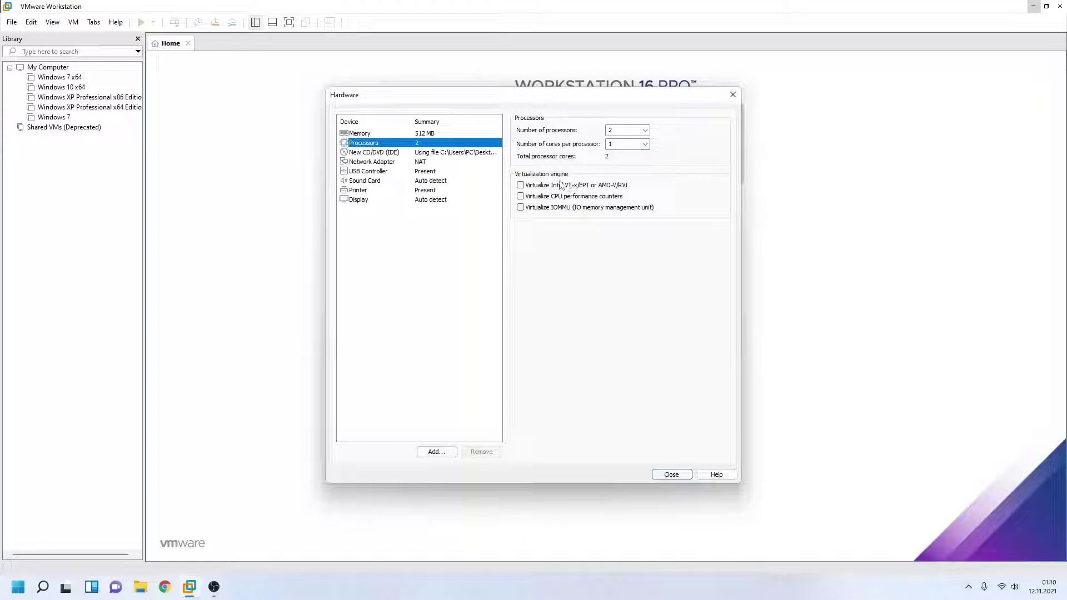
Step: Set the virtual machine's memory to 2048 MB and close the hardware settings
click(431, 135)
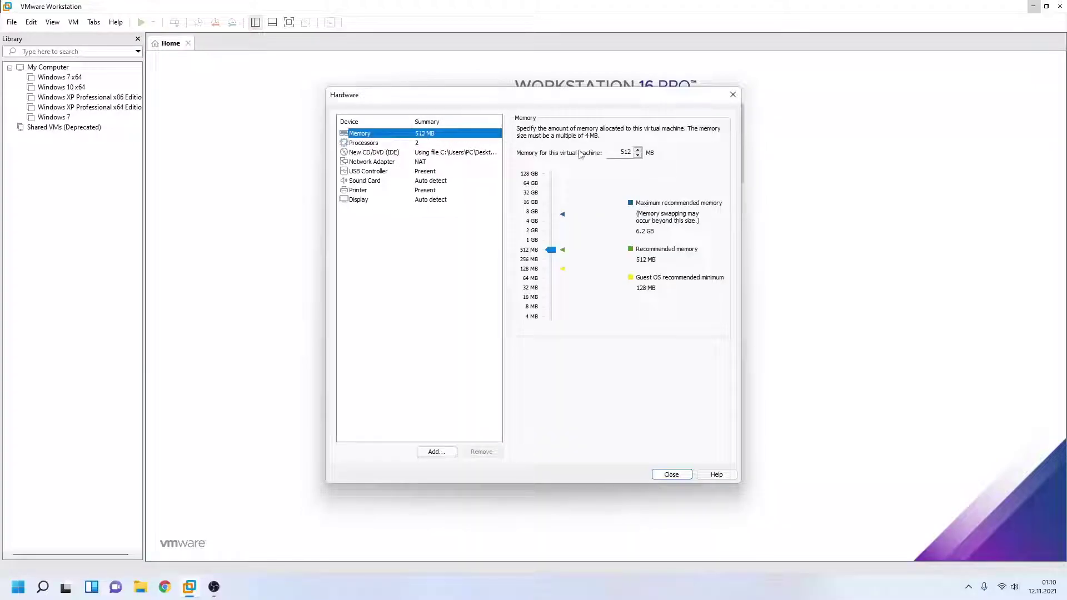
double_click(625, 151)
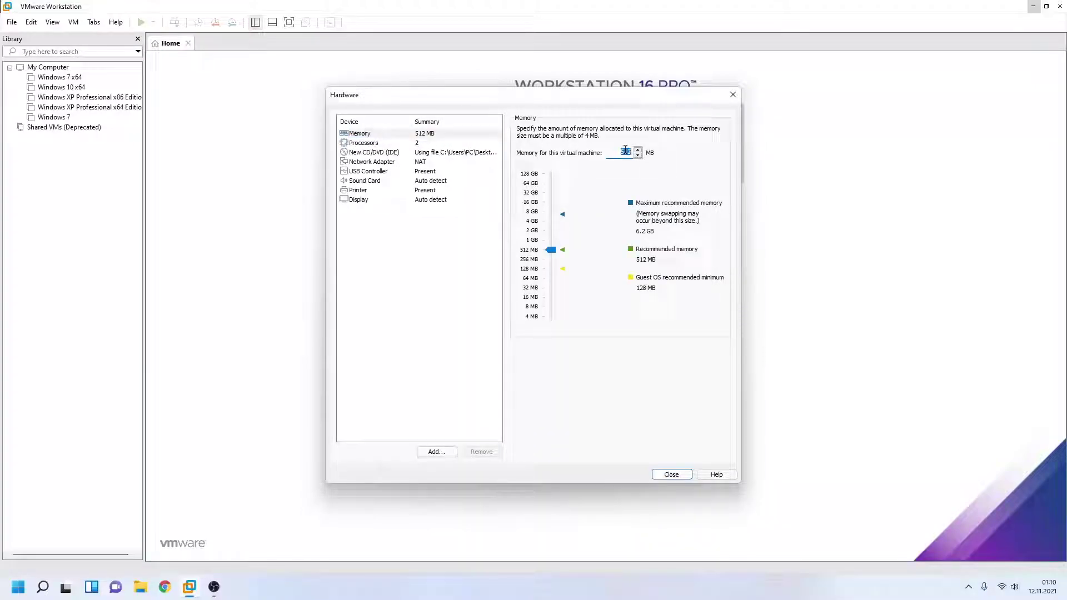
text(2048)
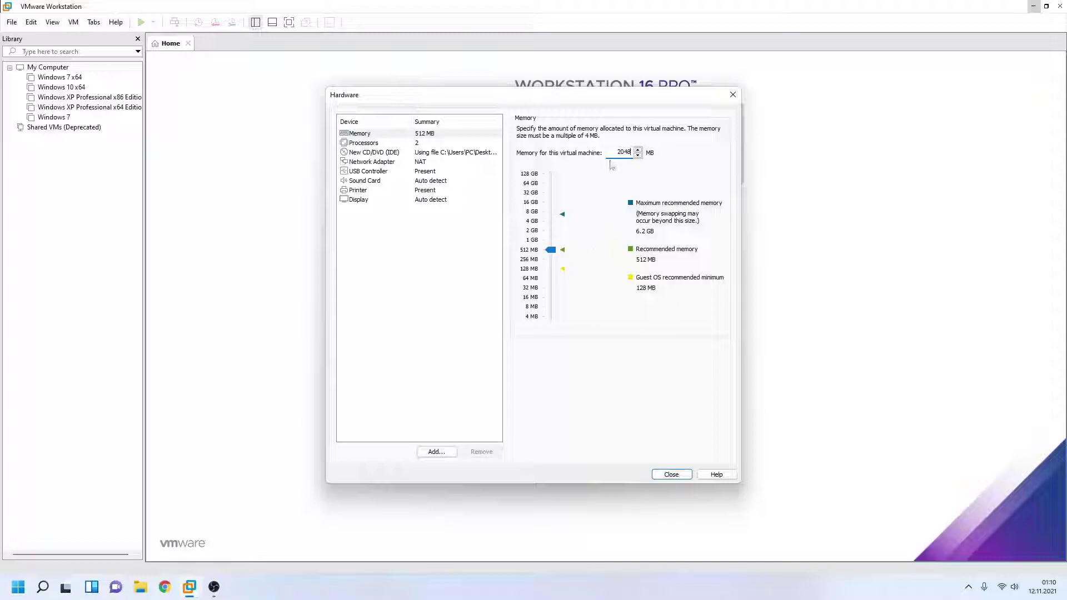
key(Tab)
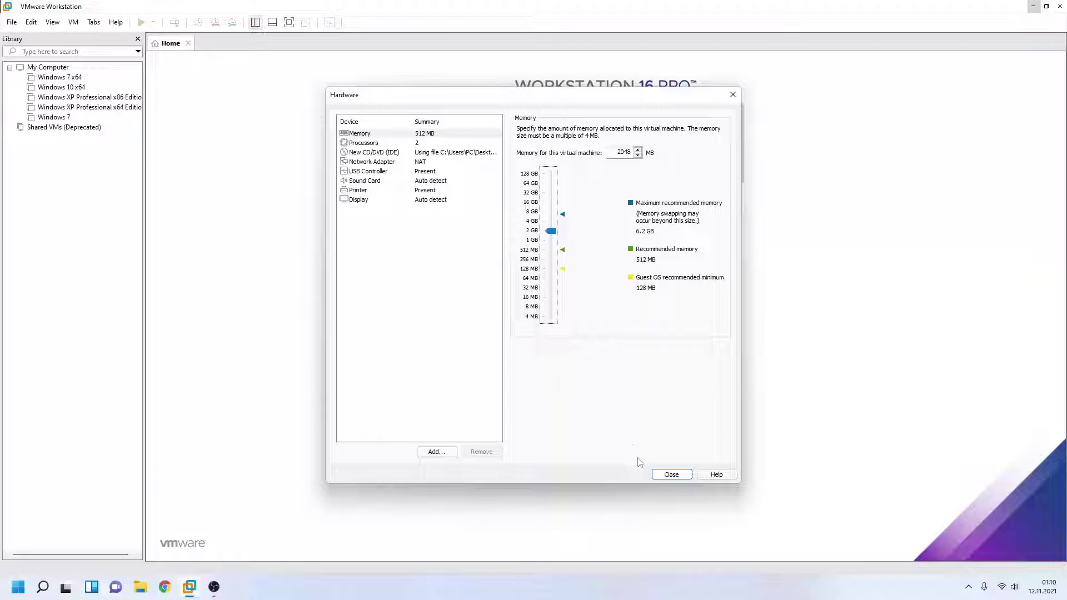
click(670, 475)
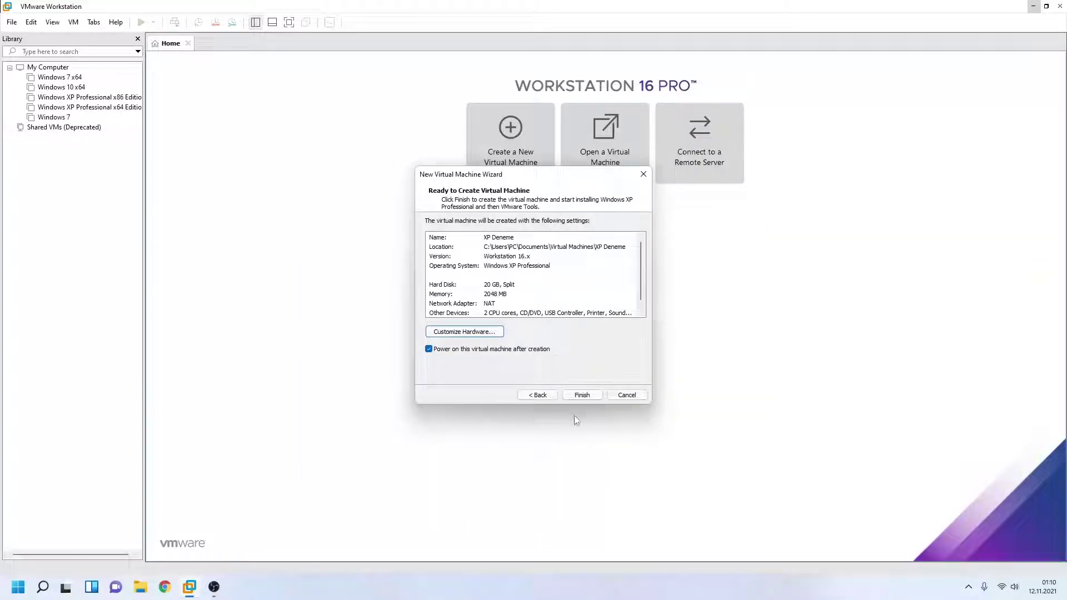
Step: Finish creating the XP Deneme virtual machine and let the Windows XP installation run
click(582, 395)
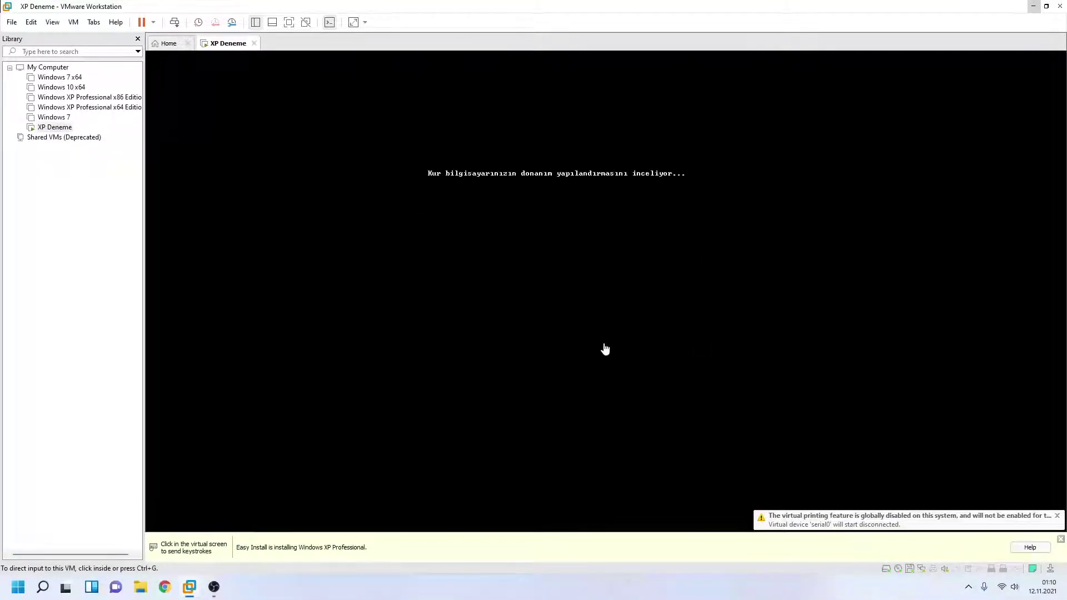
click(627, 338)
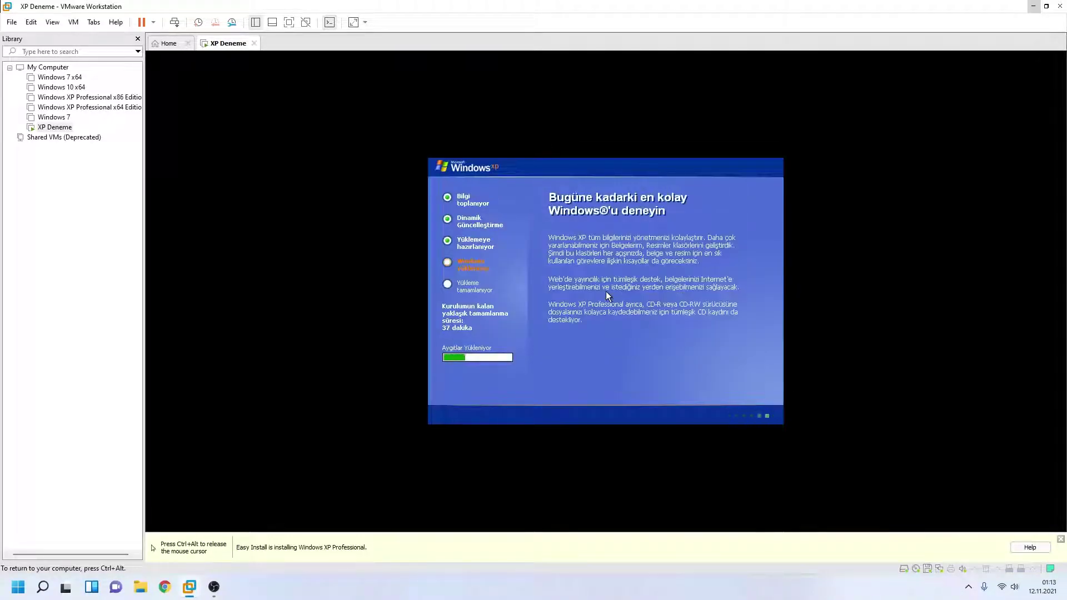
key(ctrl+alt)
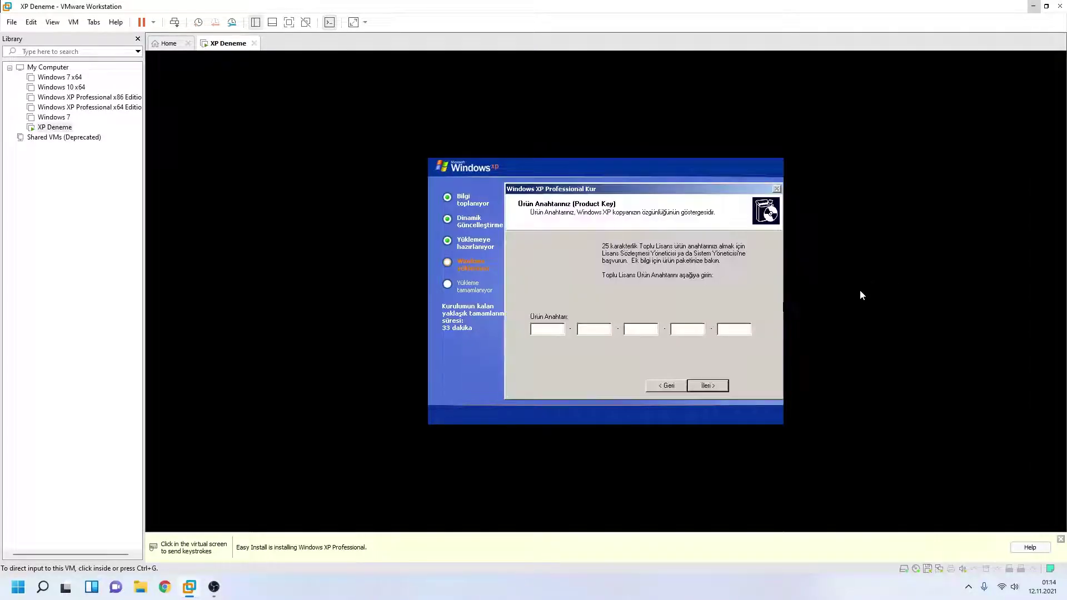
Step: Continue the Windows XP Professional setup past the product key page
click(821, 333)
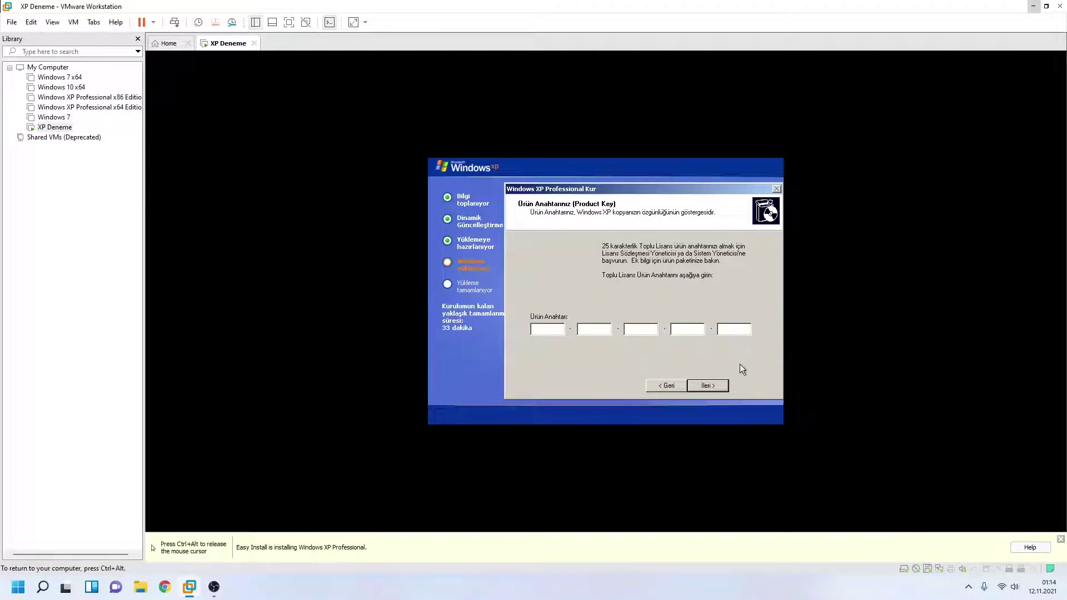
click(702, 387)
click(602, 319)
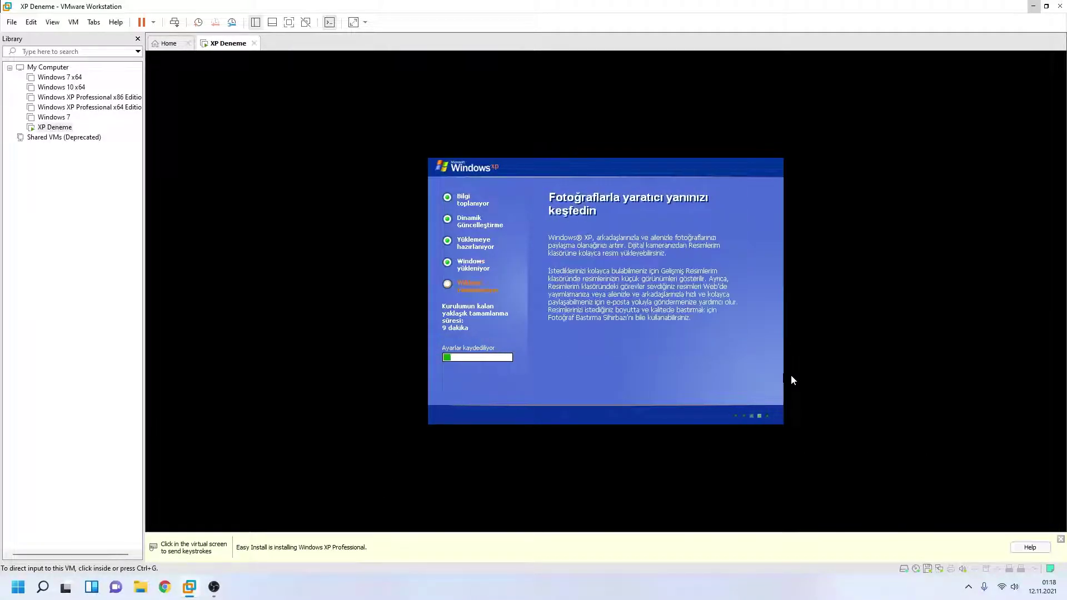
click(791, 374)
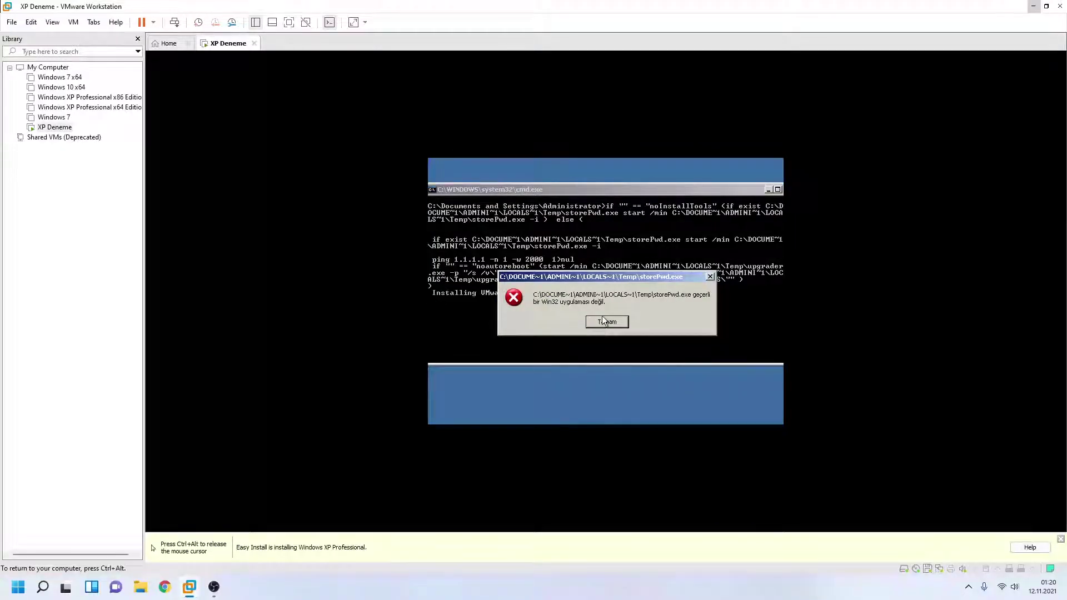
Step: Dismiss the storePwd.exe error and the virus protection and display settings notifications in Windows XP
click(603, 321)
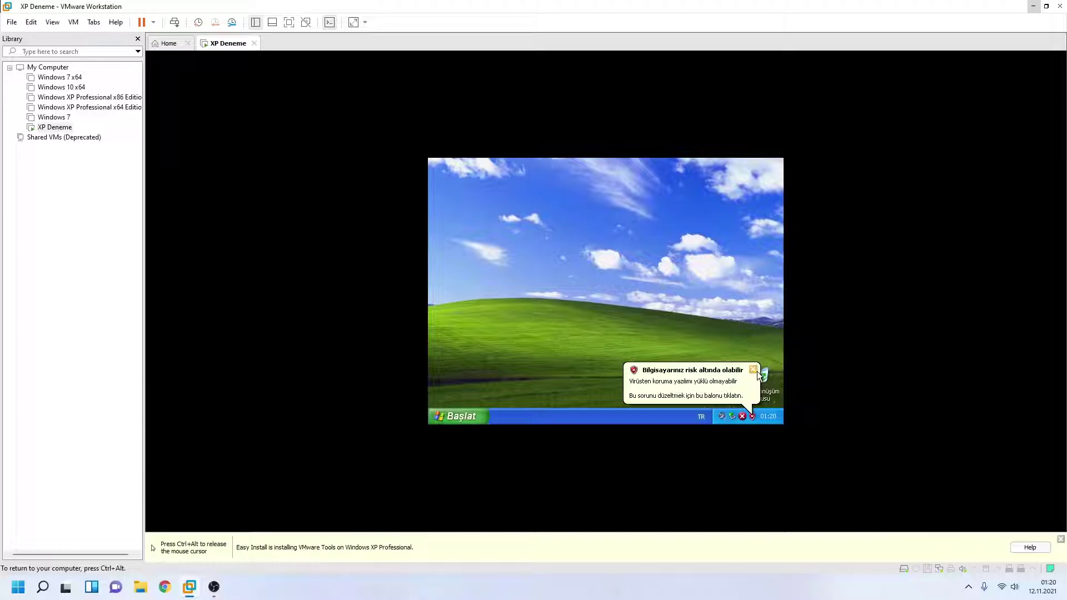
click(752, 370)
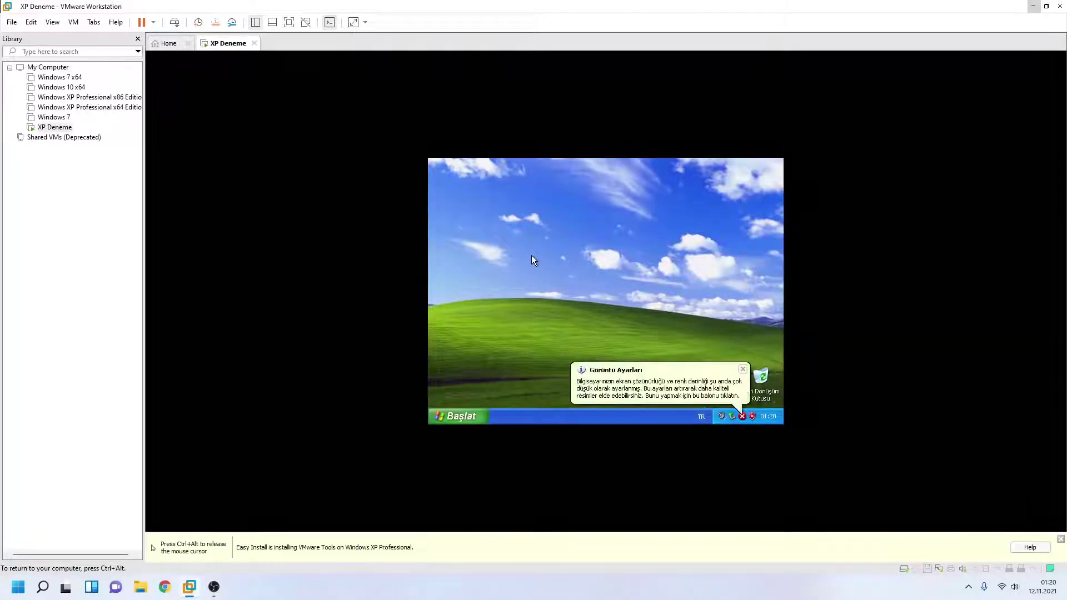
click(743, 368)
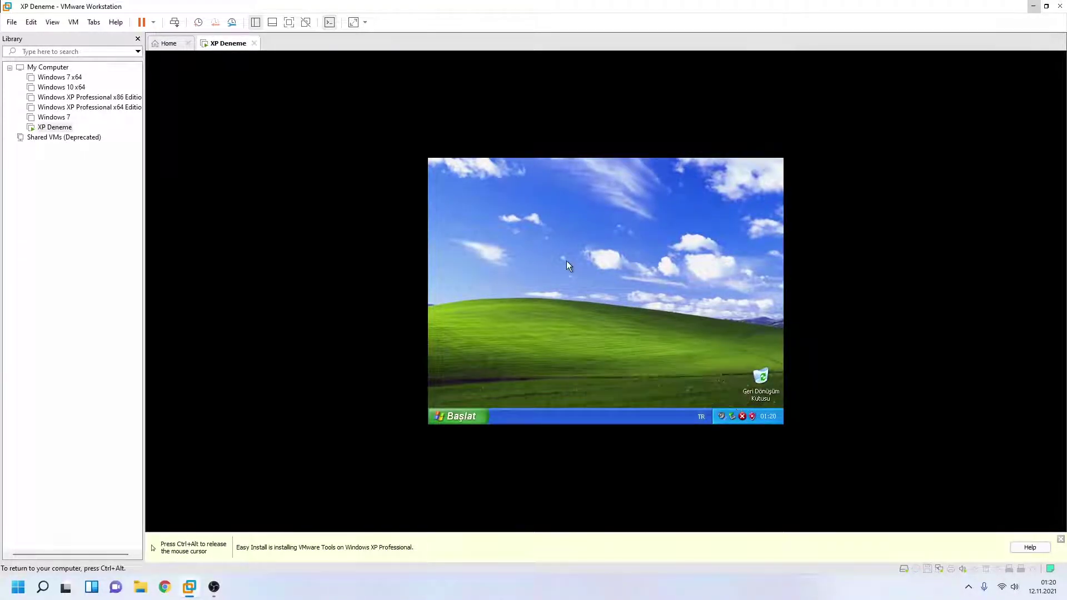
Step: Dismiss the Windows XP tour notification in the guest system
right_click(535, 246)
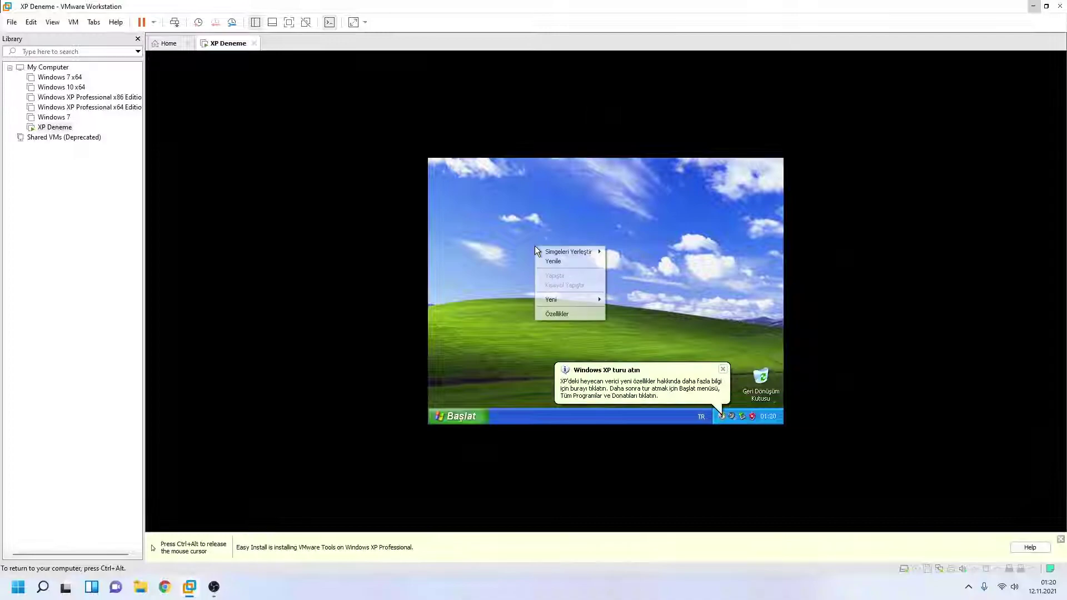
click(722, 369)
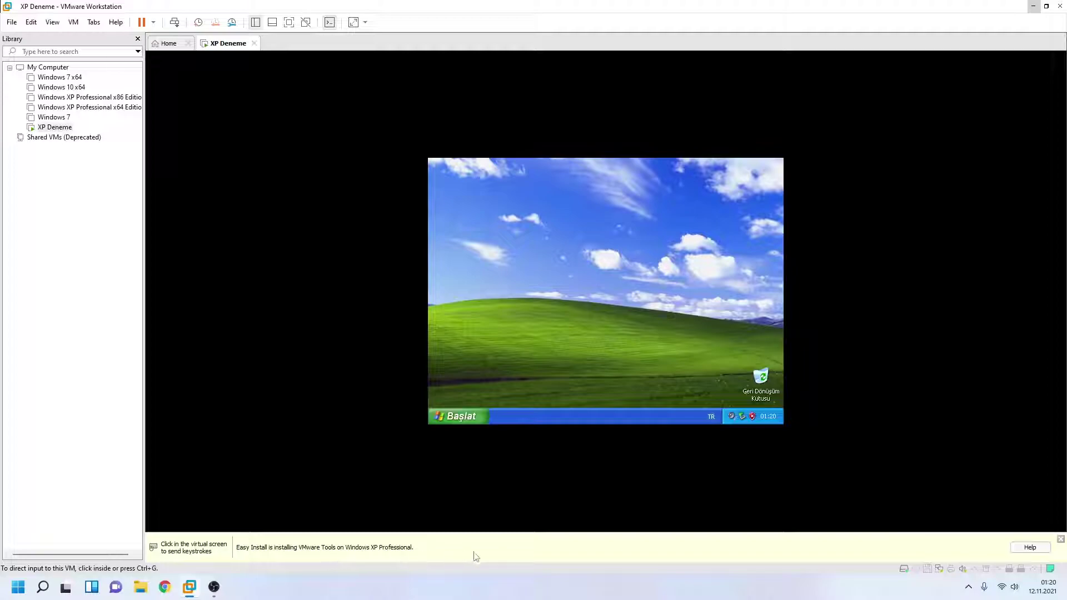
click(547, 251)
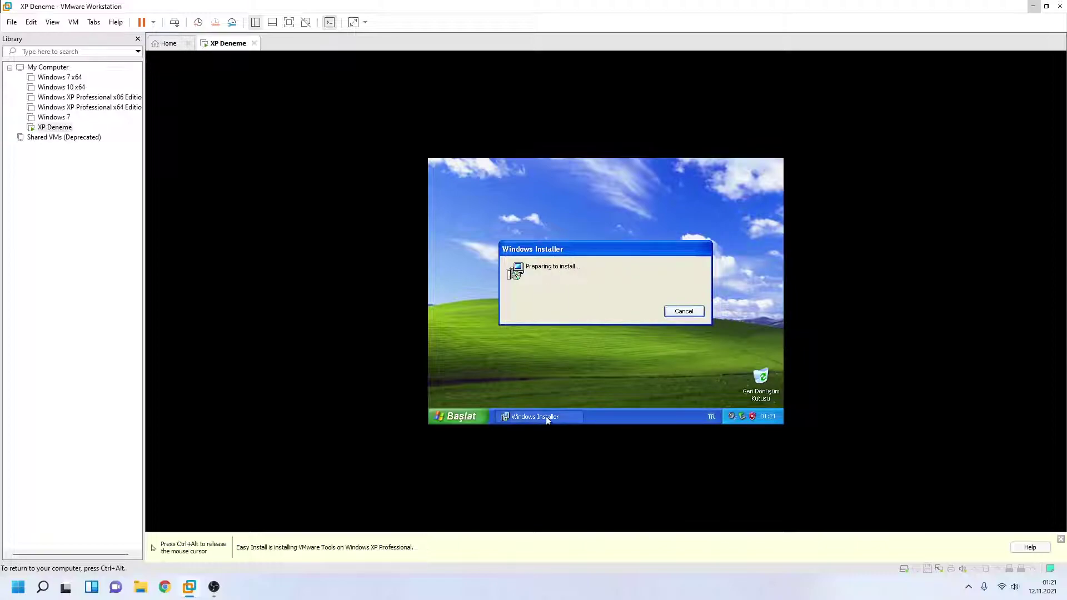
Step: Show the Belgelerim, Bilgisayarım and Ağ Bağlantılarım icons on the desktop through the display properties and apply the change
right_click(452, 240)
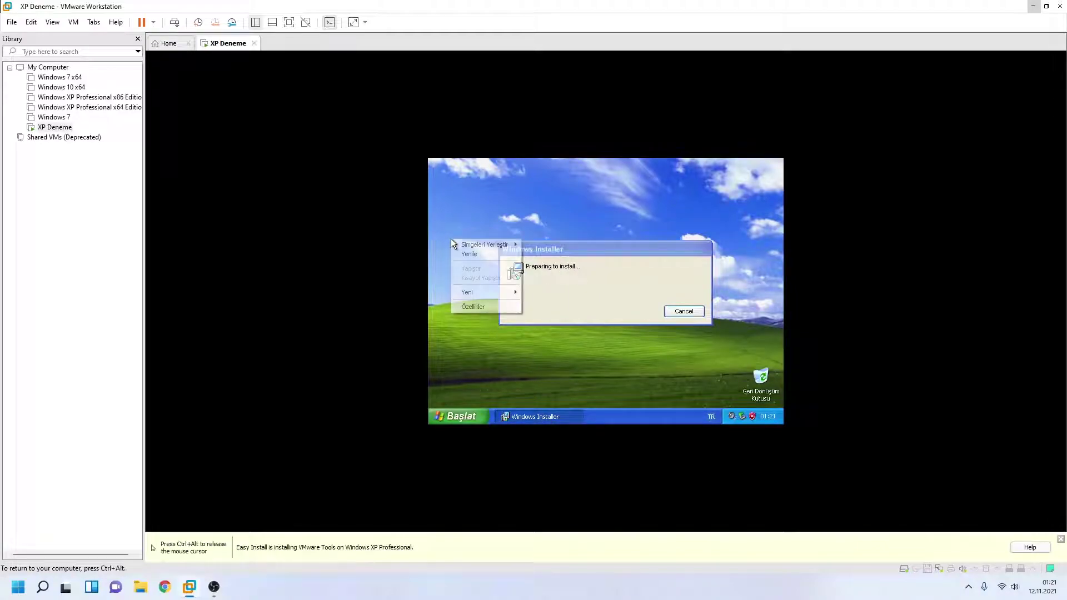
click(559, 249)
right_click(448, 279)
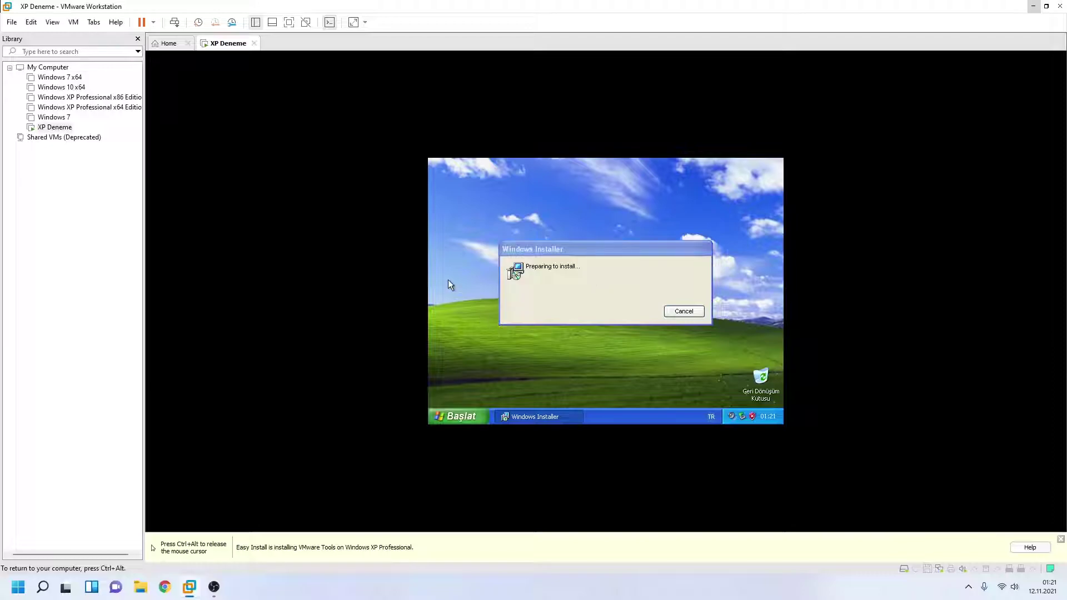
click(482, 346)
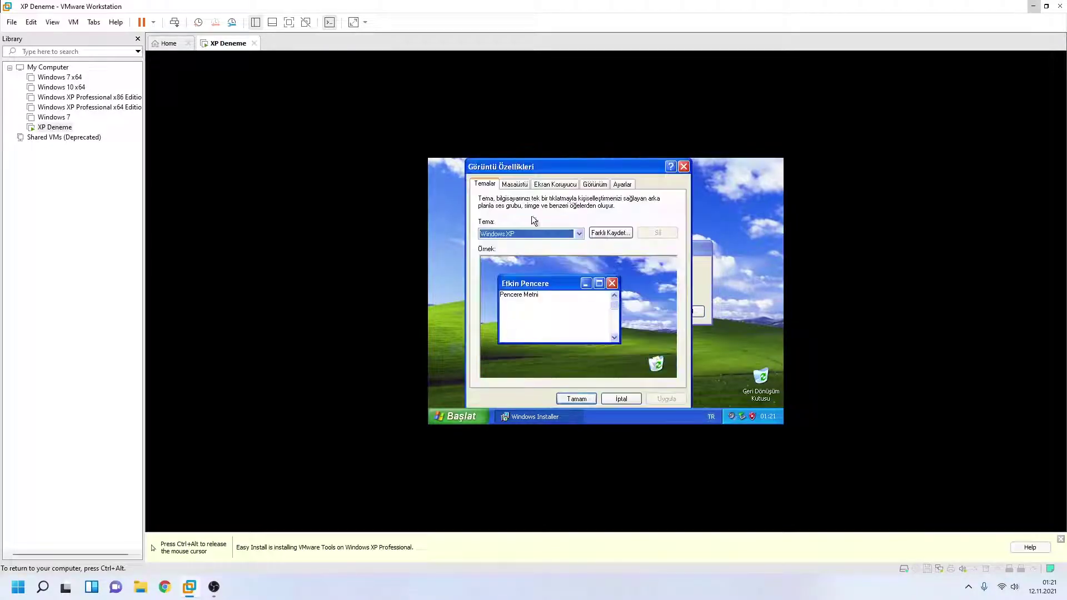
click(518, 185)
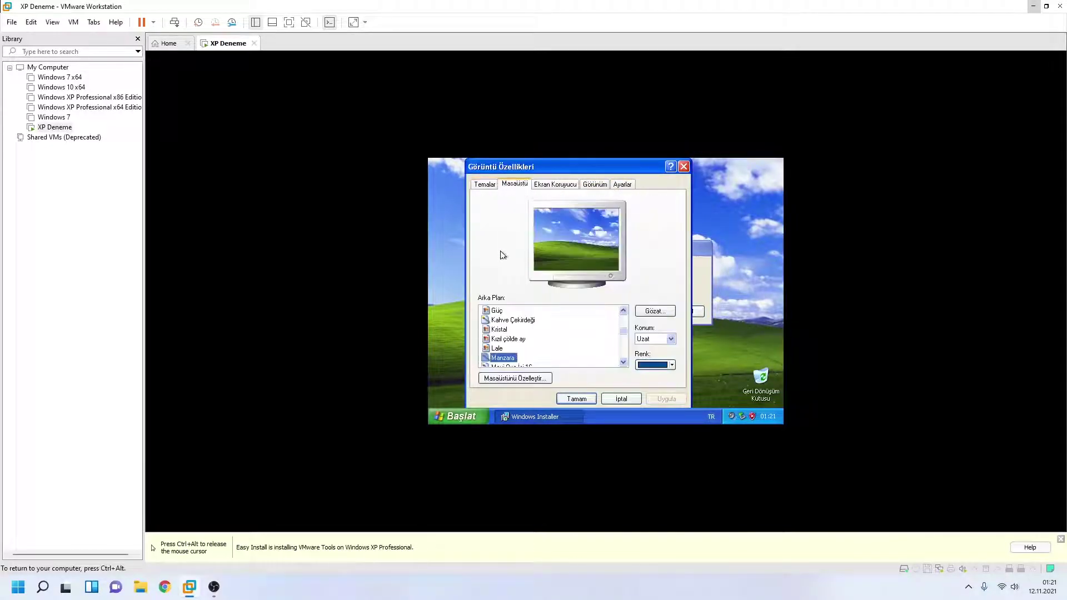
click(531, 377)
click(521, 210)
click(521, 223)
click(604, 209)
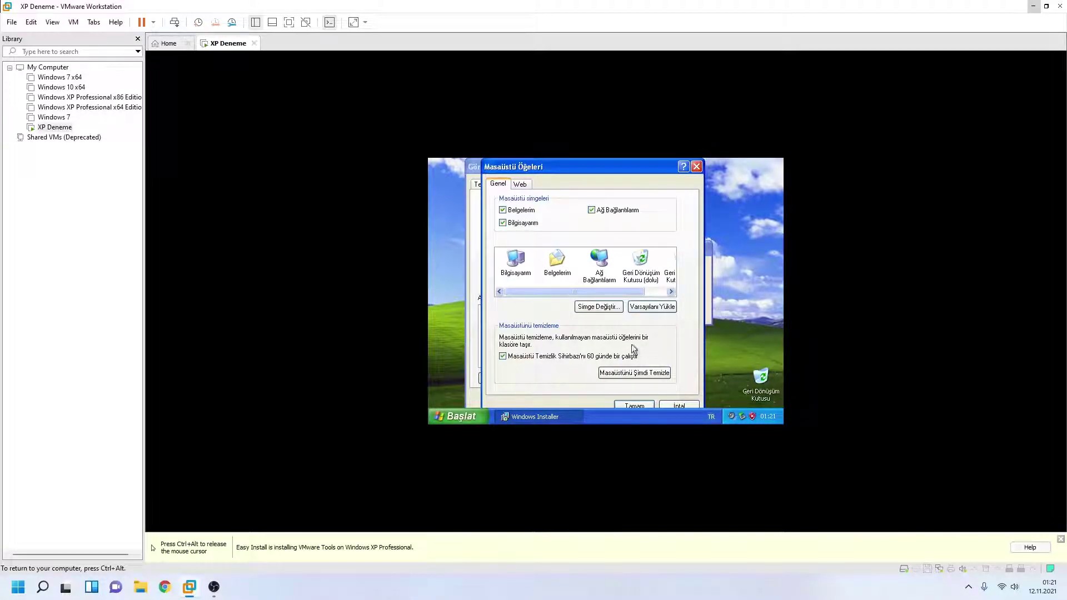
click(633, 405)
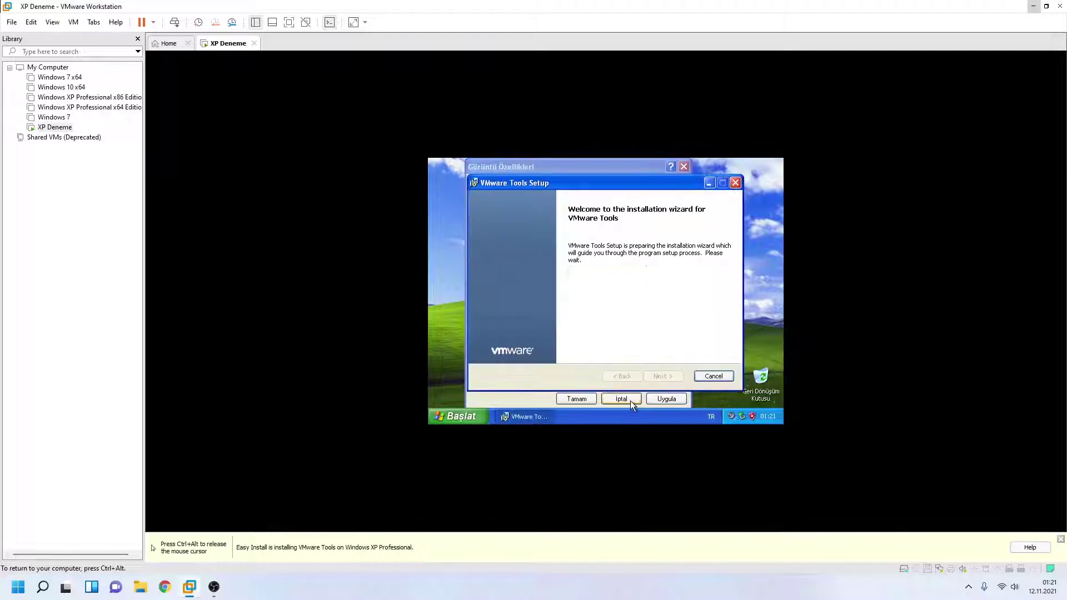
click(573, 397)
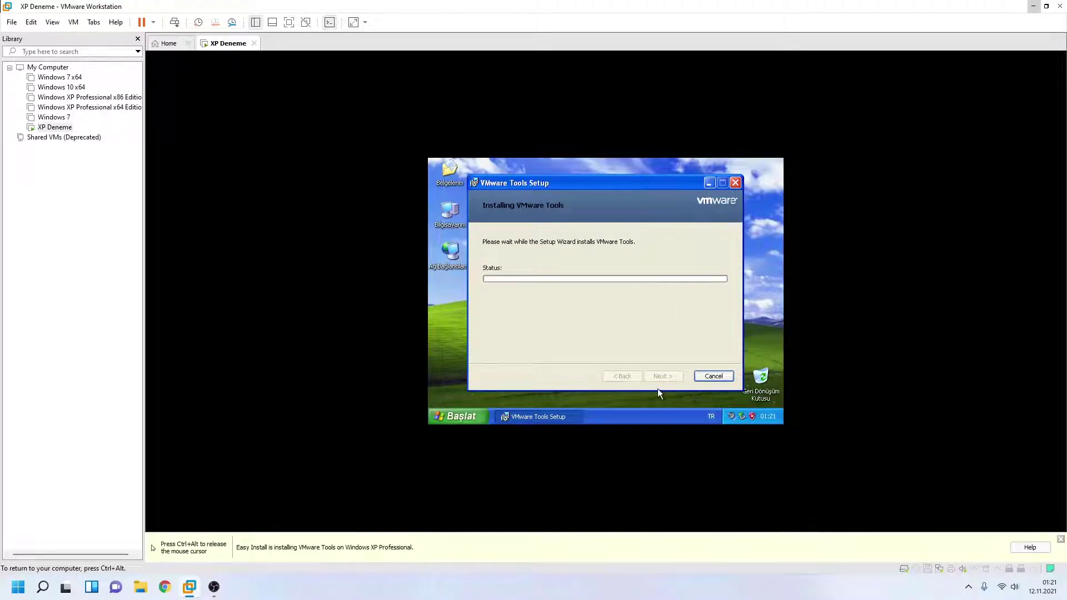
Step: Cancel the running VMware Tools installation and confirm the cancellation
click(710, 376)
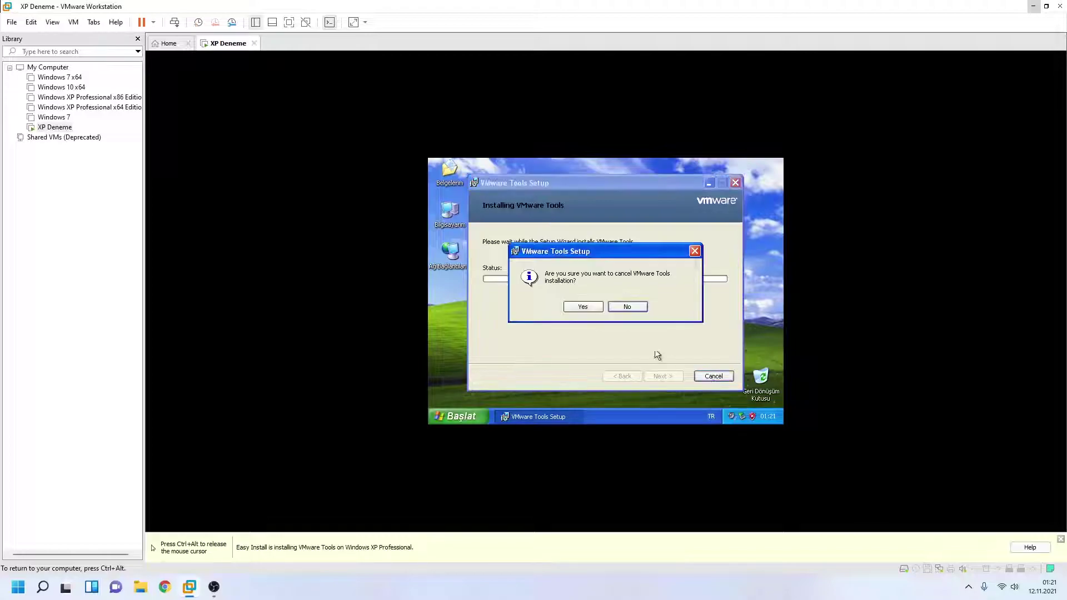
click(588, 308)
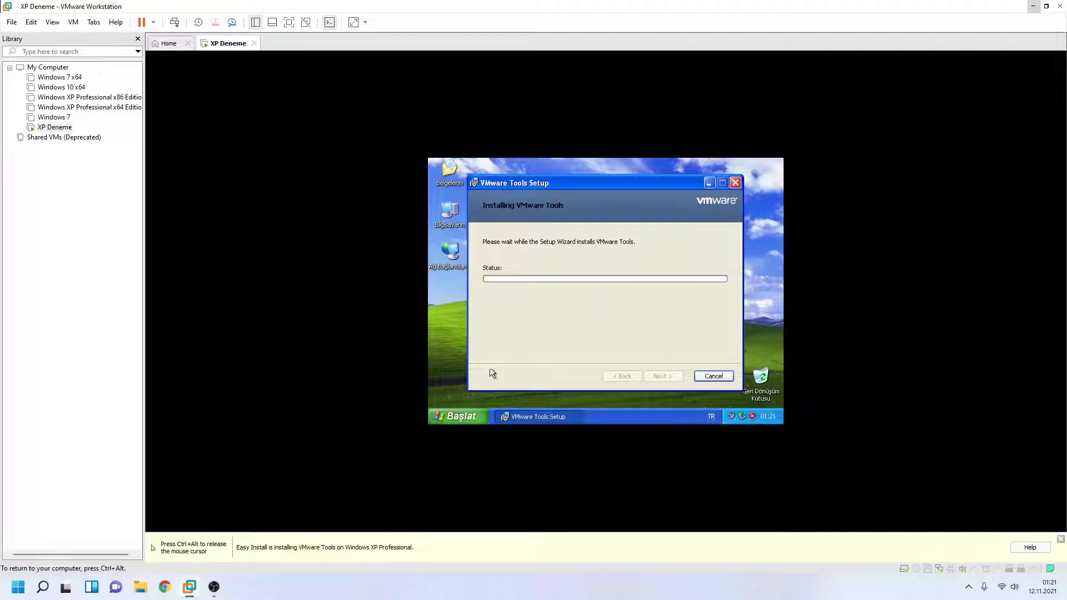
key(ctrl+alt)
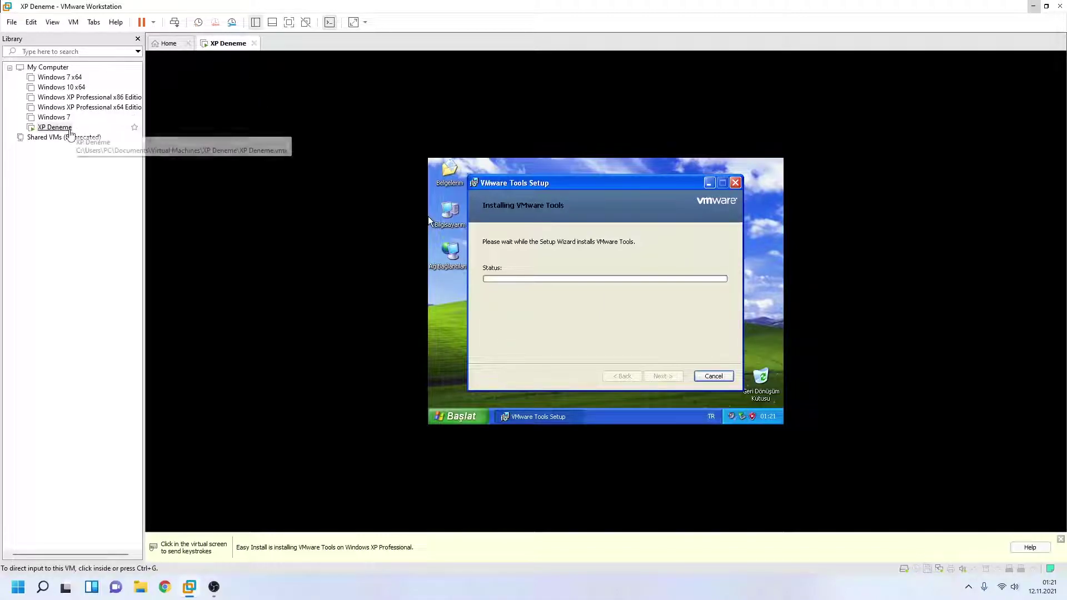
click(699, 361)
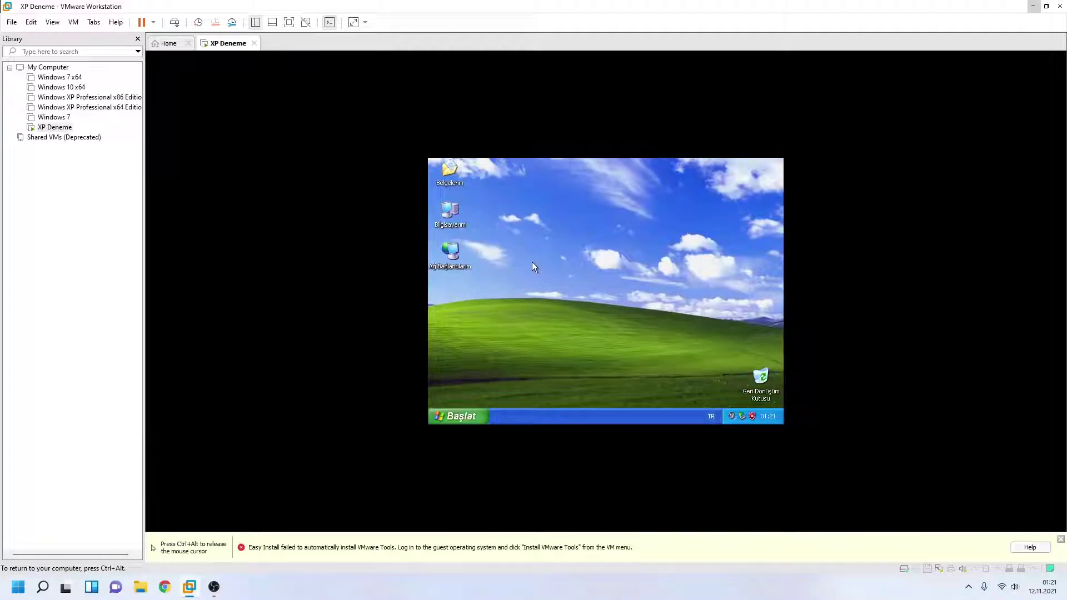
Step: Examine the drives listed in Bilgisayarım and close its window
double_click(450, 212)
scroll(615, 318, down, 1)
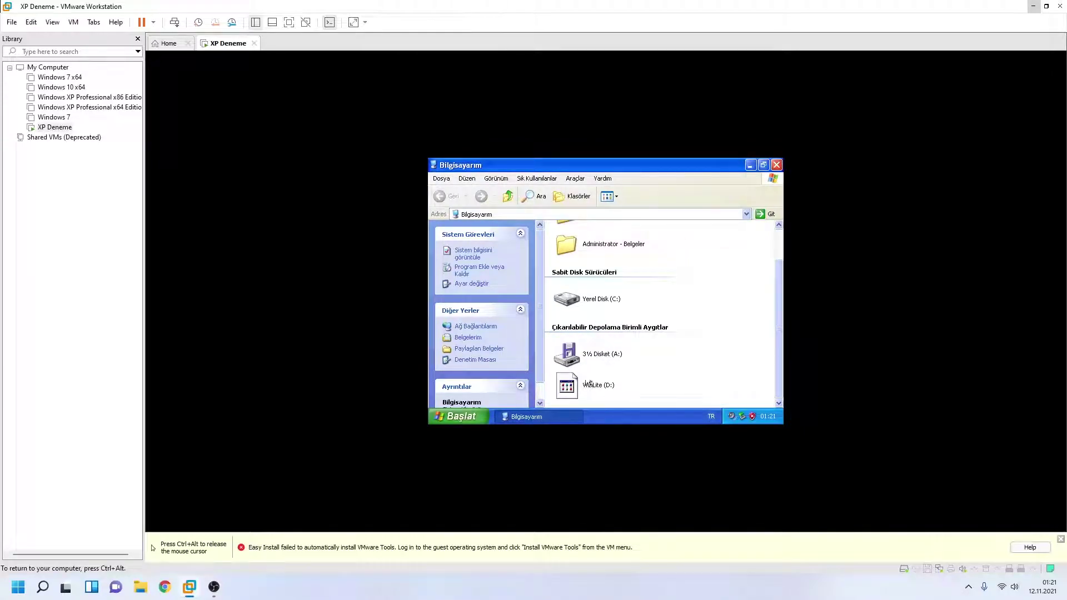
scroll(581, 361, up, 1)
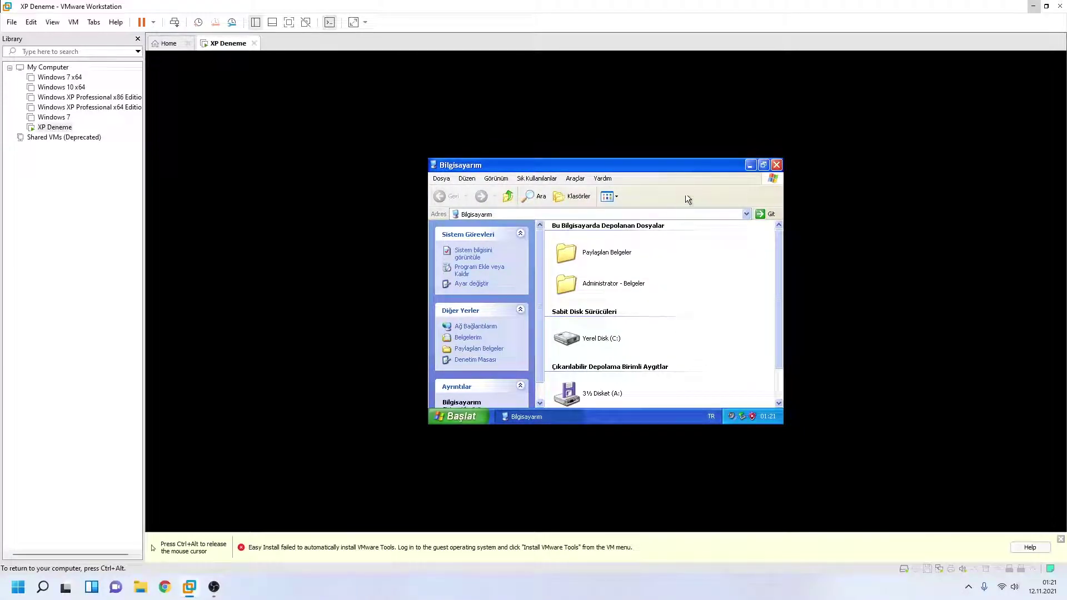
click(777, 164)
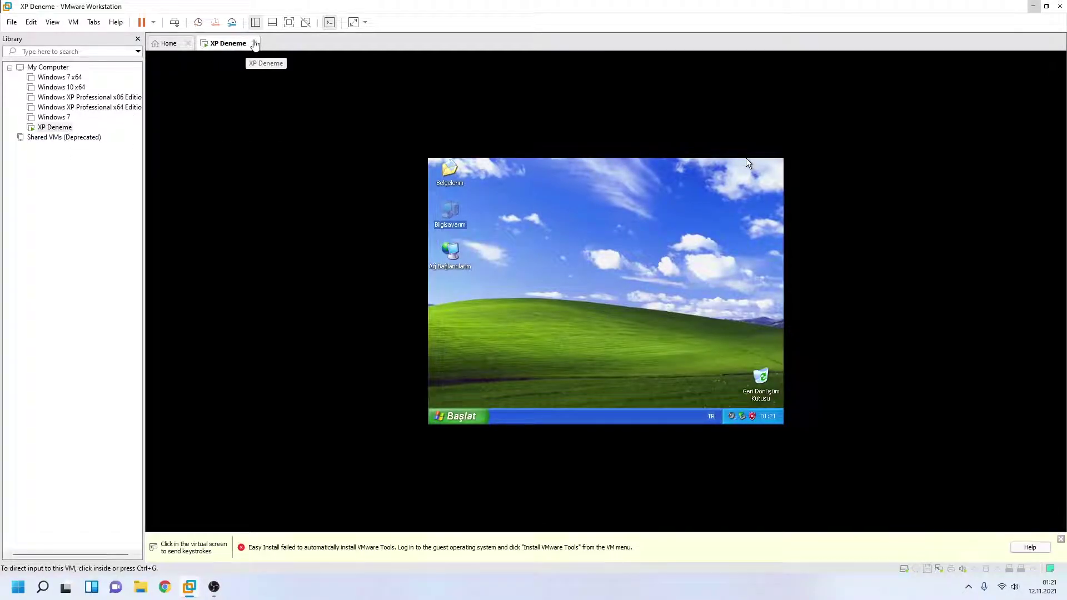
Step: Check the availability of the Install VMware Tools command for the running virtual machine
click(72, 22)
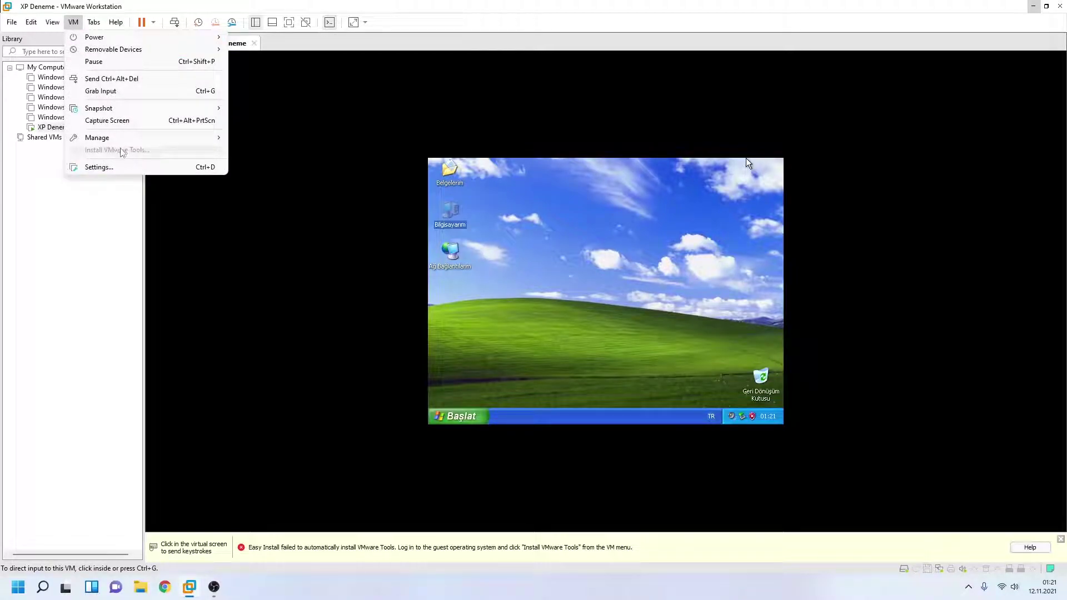
click(284, 91)
click(385, 215)
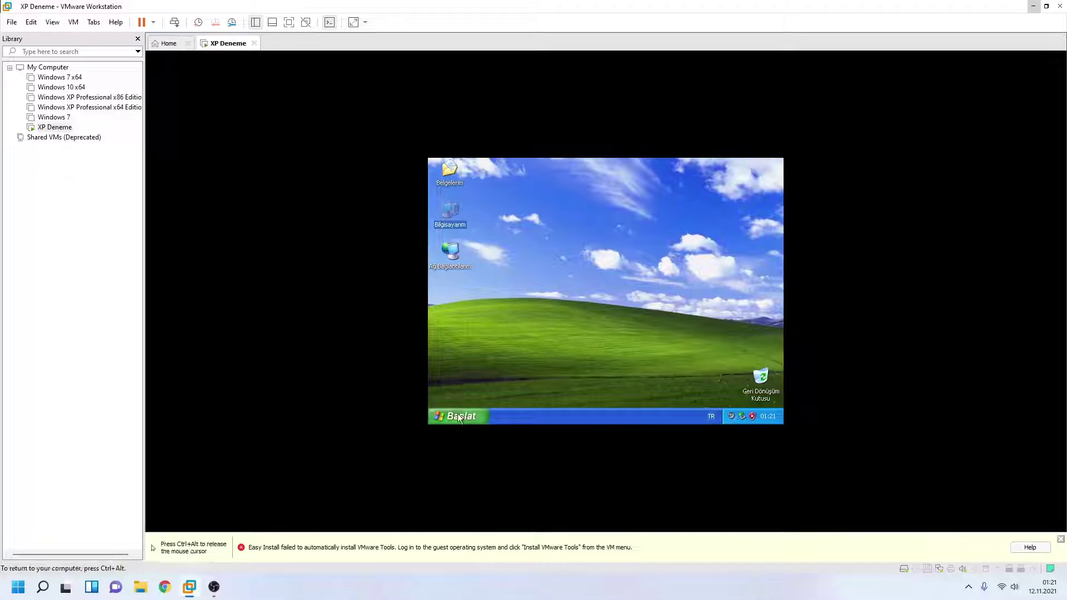
Step: Shut down Windows XP in the guest and return control to the host
click(457, 415)
click(606, 383)
click(598, 262)
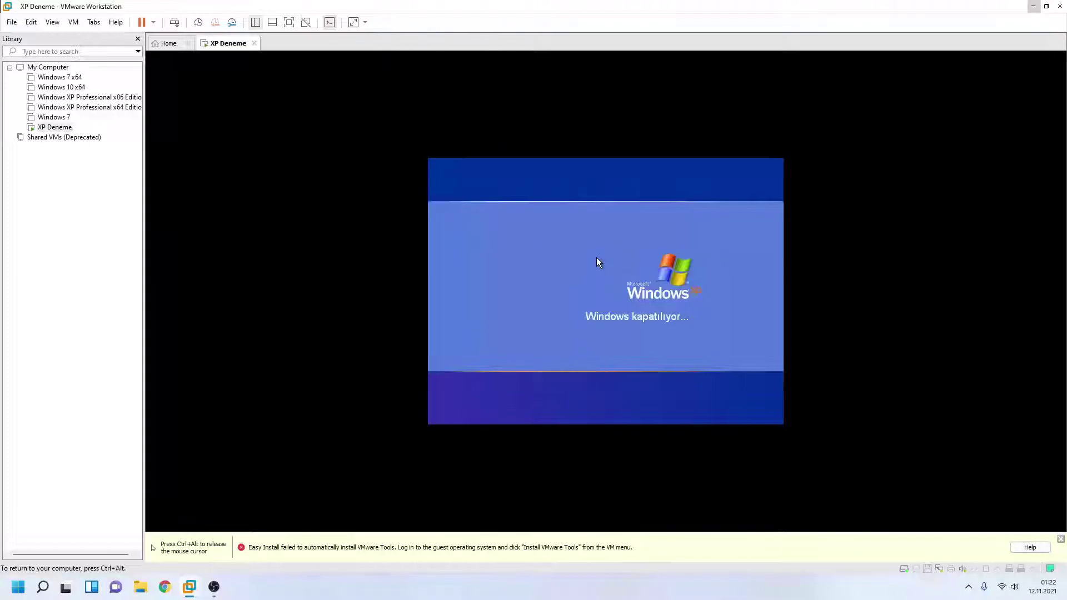
key(ctrl+alt)
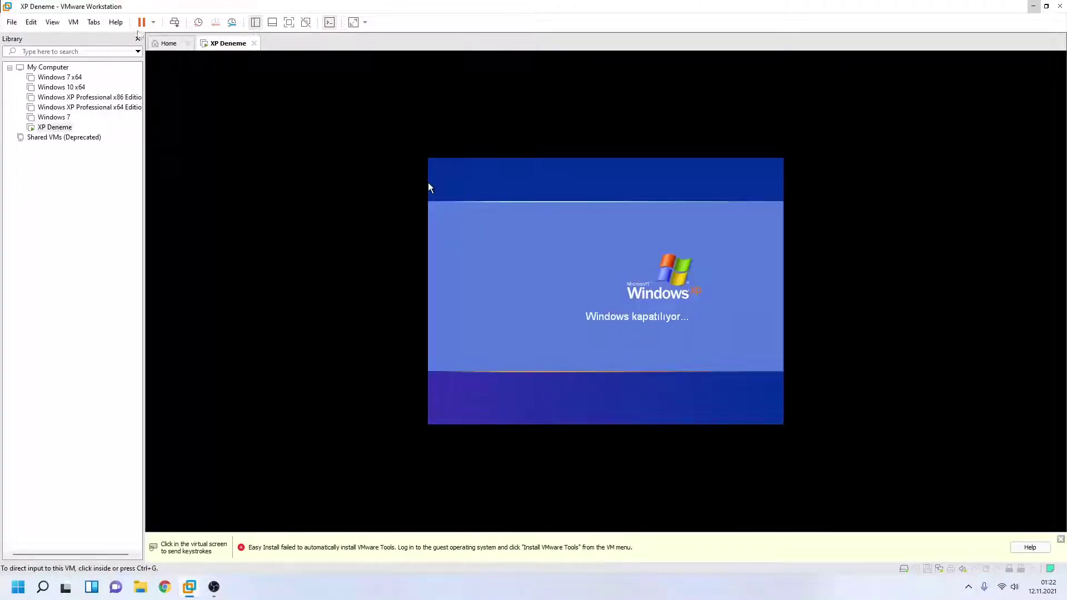
click(412, 215)
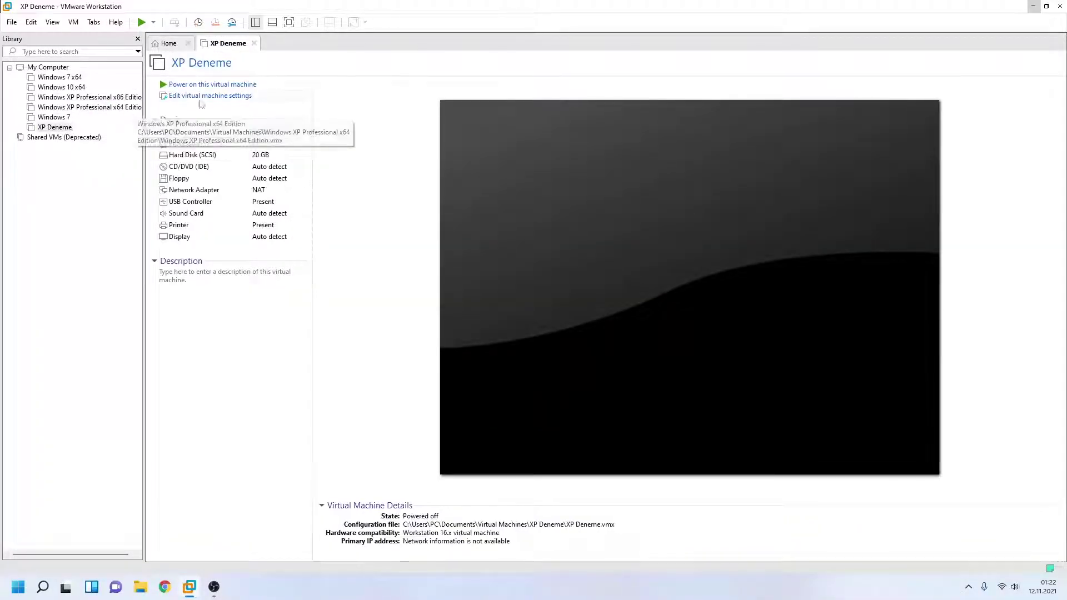
Step: Remove the CD/DVD (IDE) drive and the floppy drive from the XP Deneme virtual machine's hardware settings
click(189, 96)
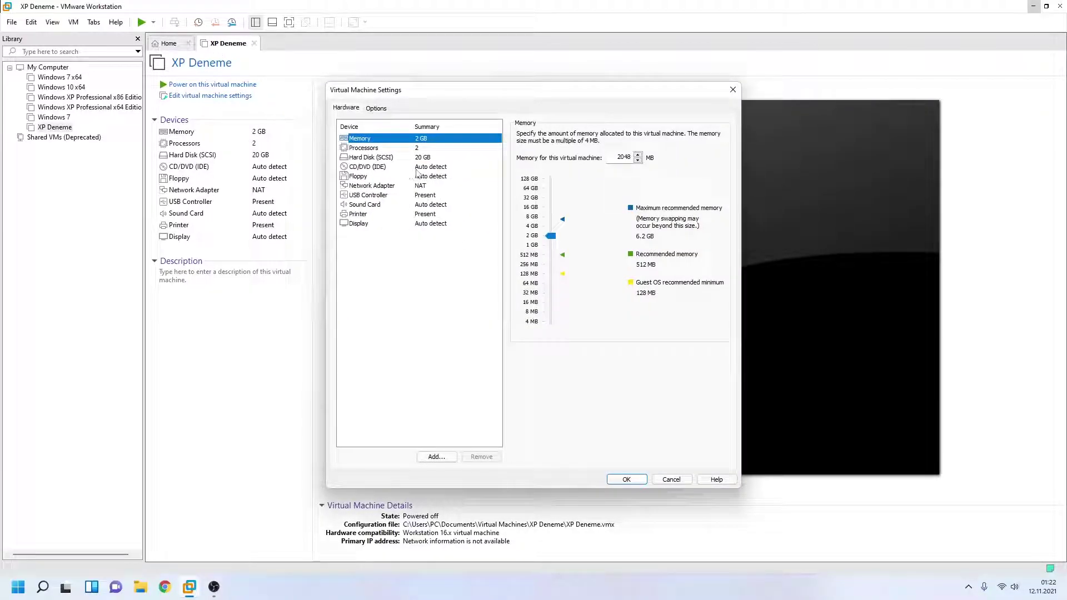
click(419, 168)
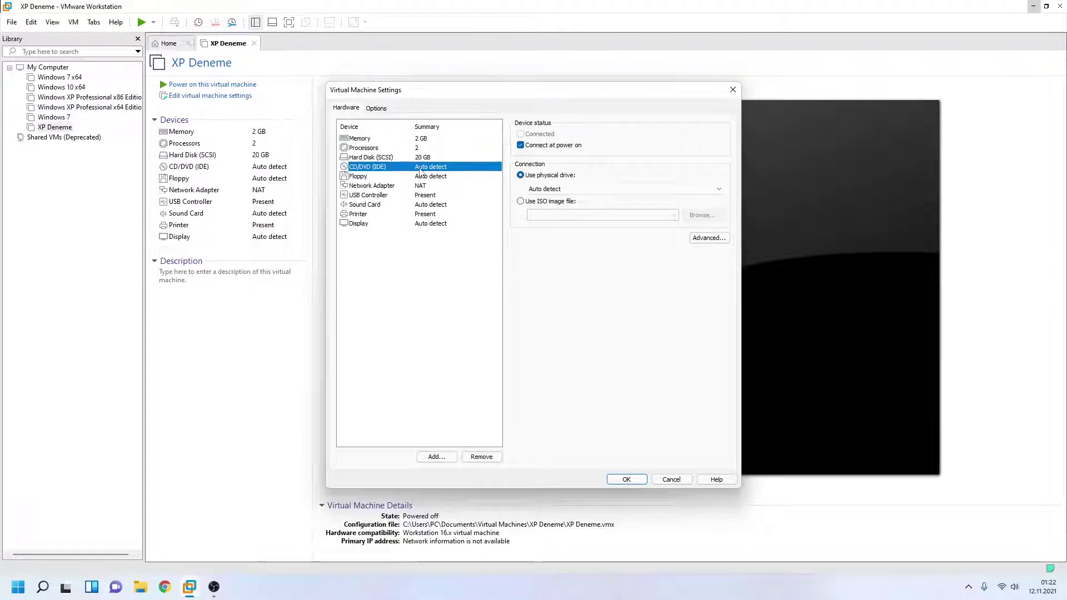
click(481, 457)
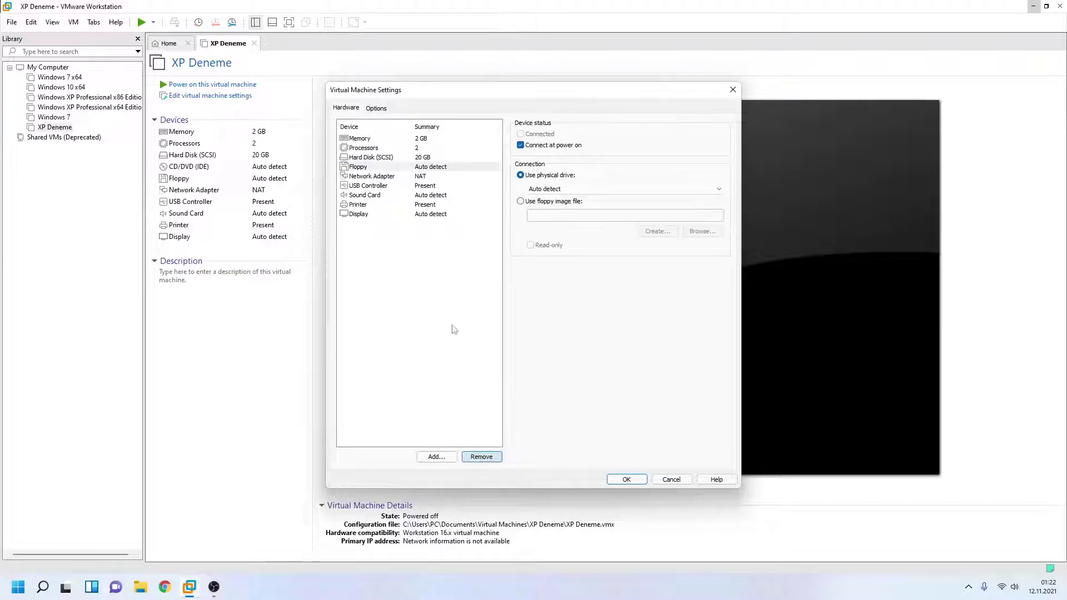
click(422, 168)
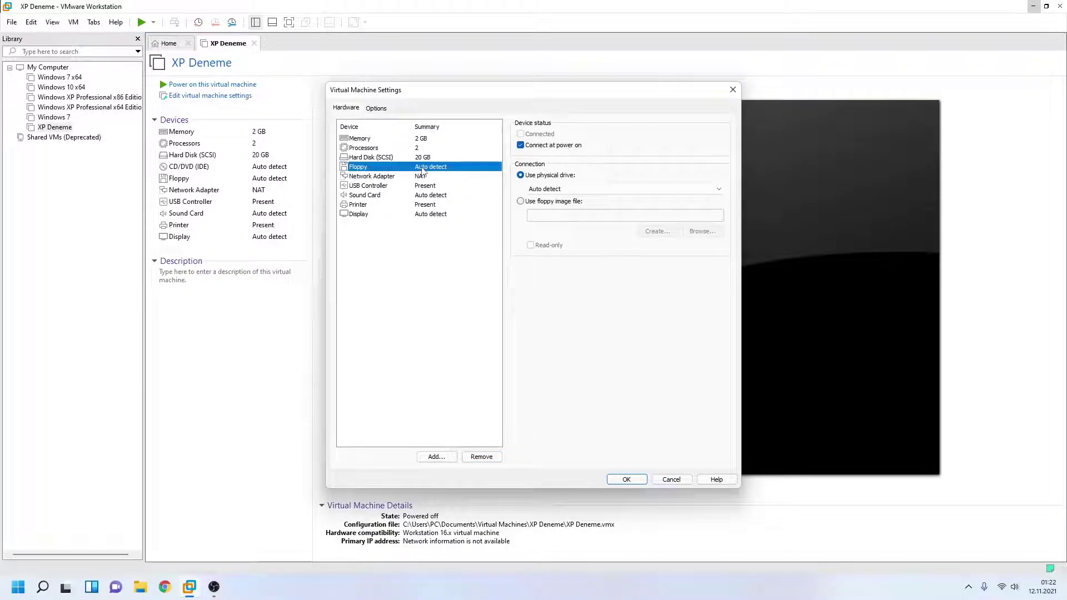
click(483, 459)
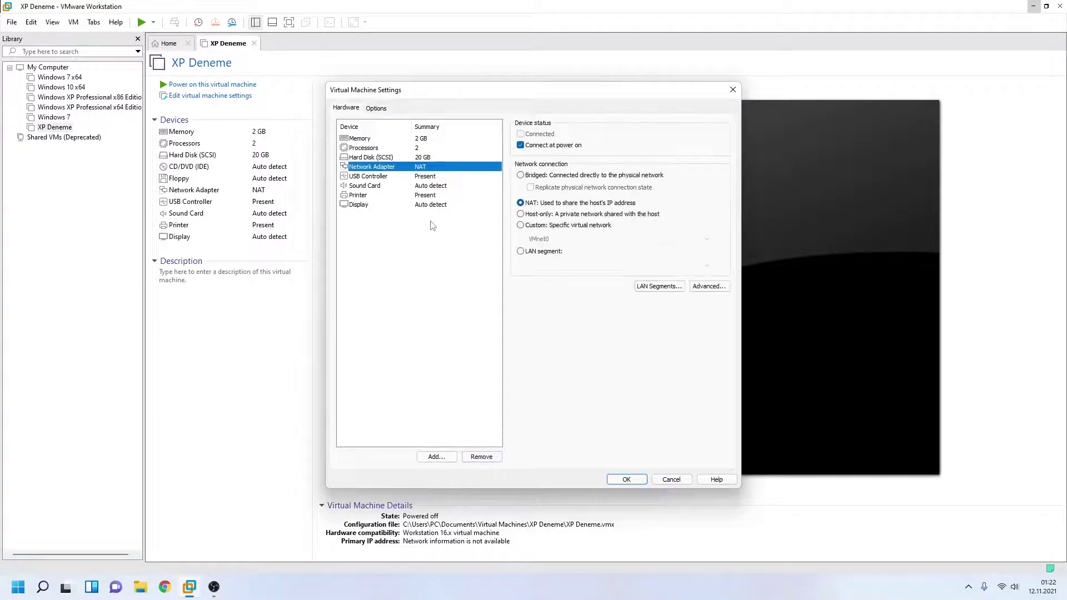
Step: Add a new CD/DVD drive and a new floppy drive to the virtual machine and save the settings
click(433, 456)
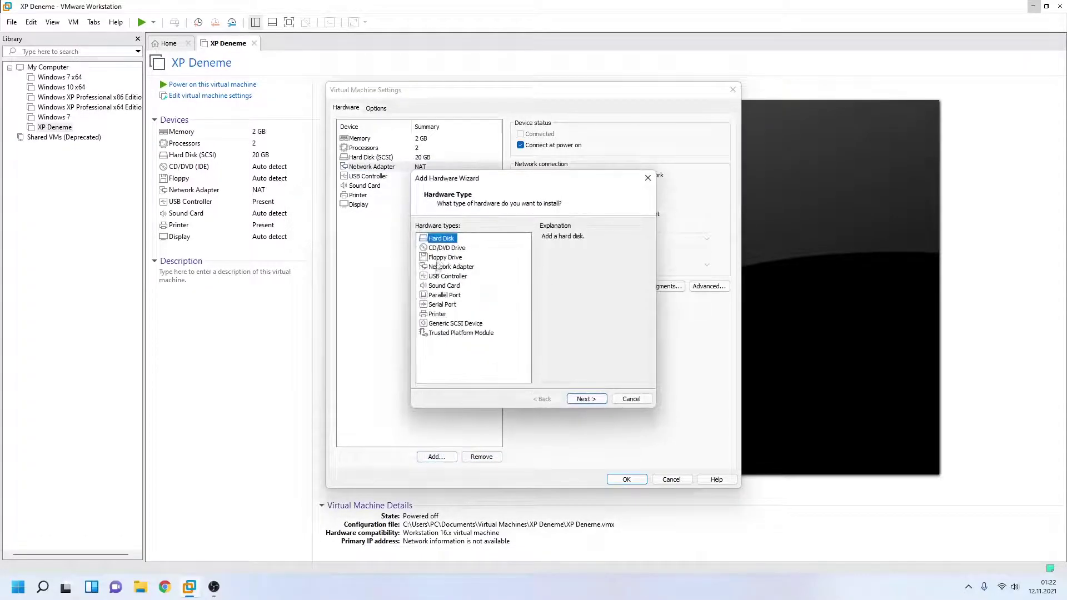
click(444, 247)
click(586, 399)
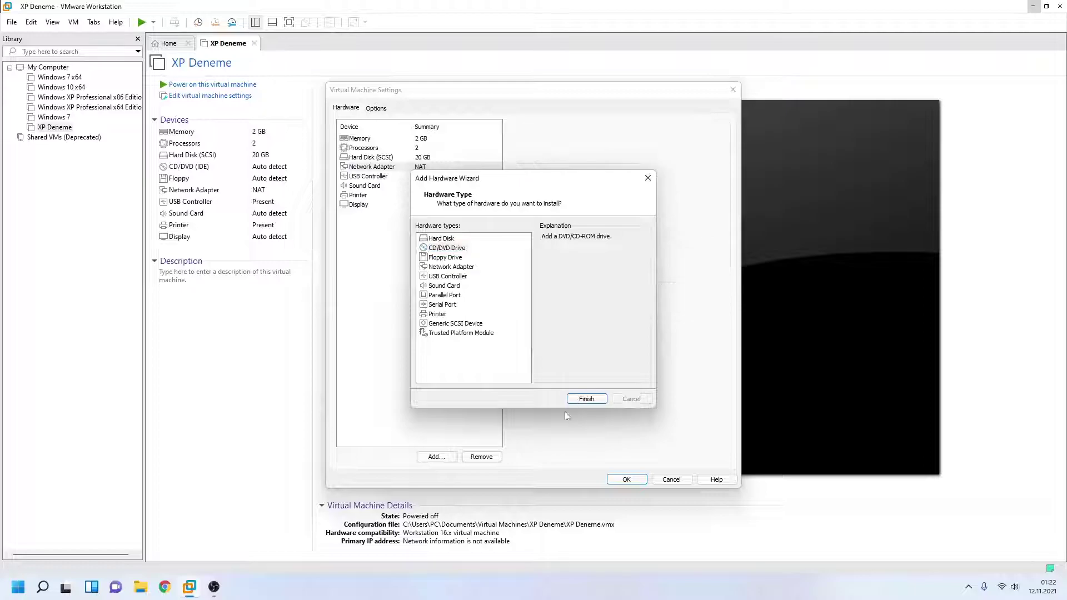
click(435, 456)
click(439, 257)
click(586, 399)
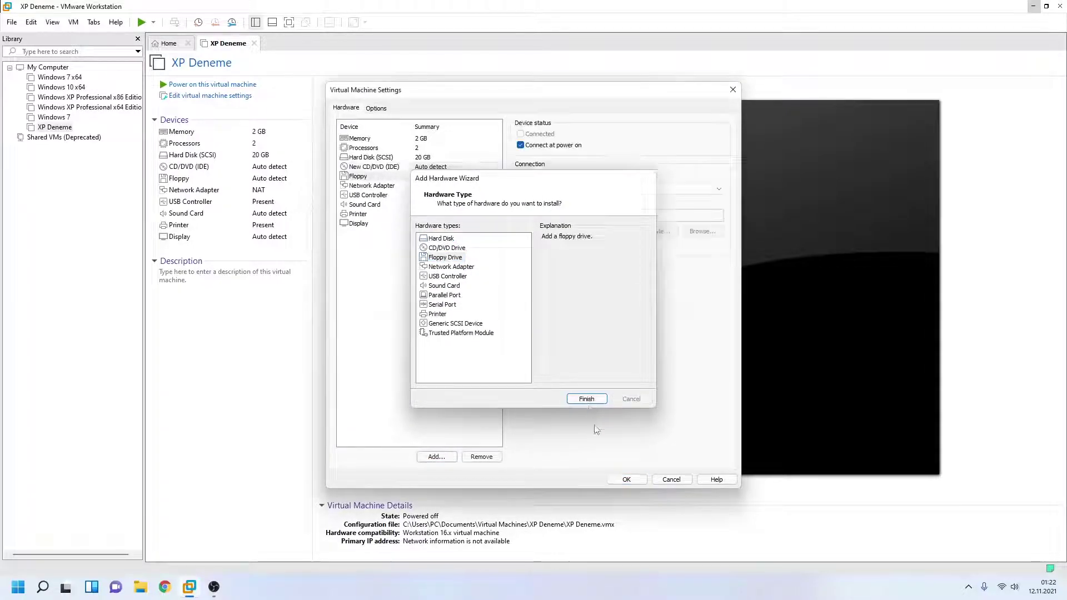
click(627, 480)
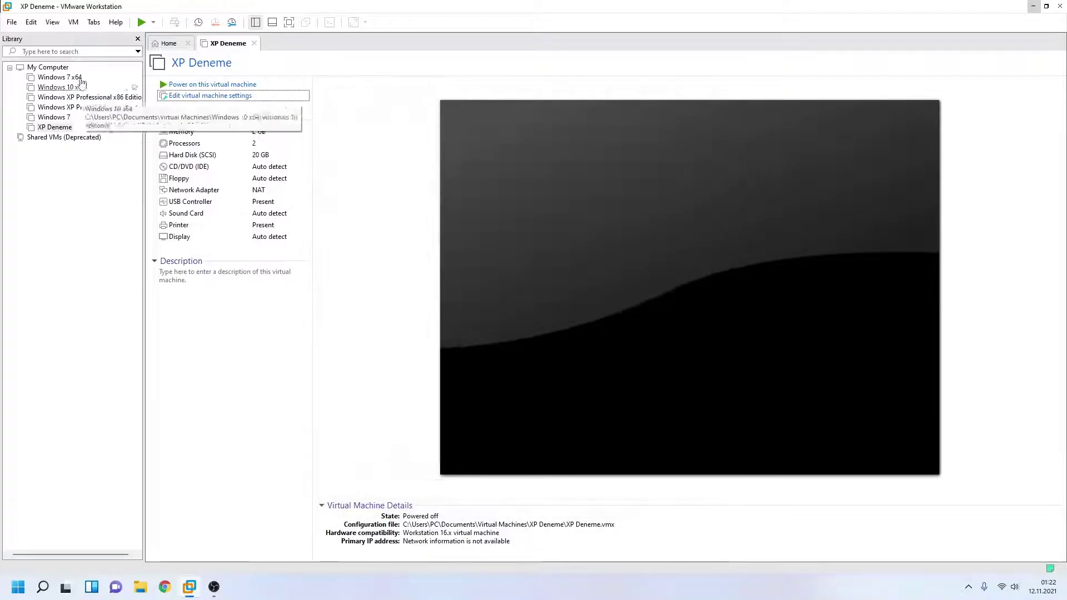
Step: Power on the XP Deneme virtual machine
click(73, 22)
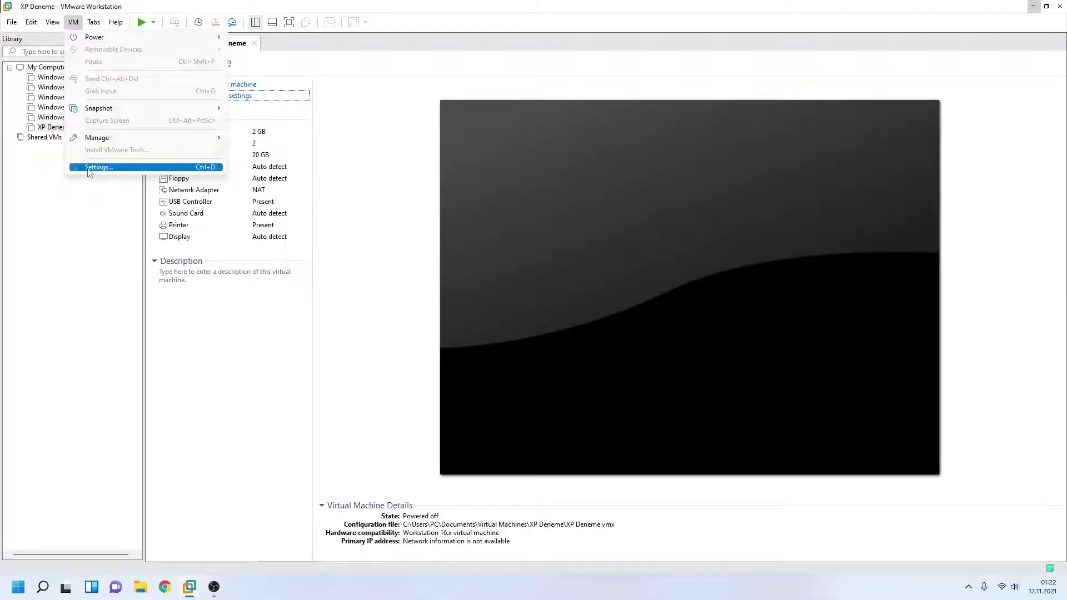
click(118, 243)
click(210, 85)
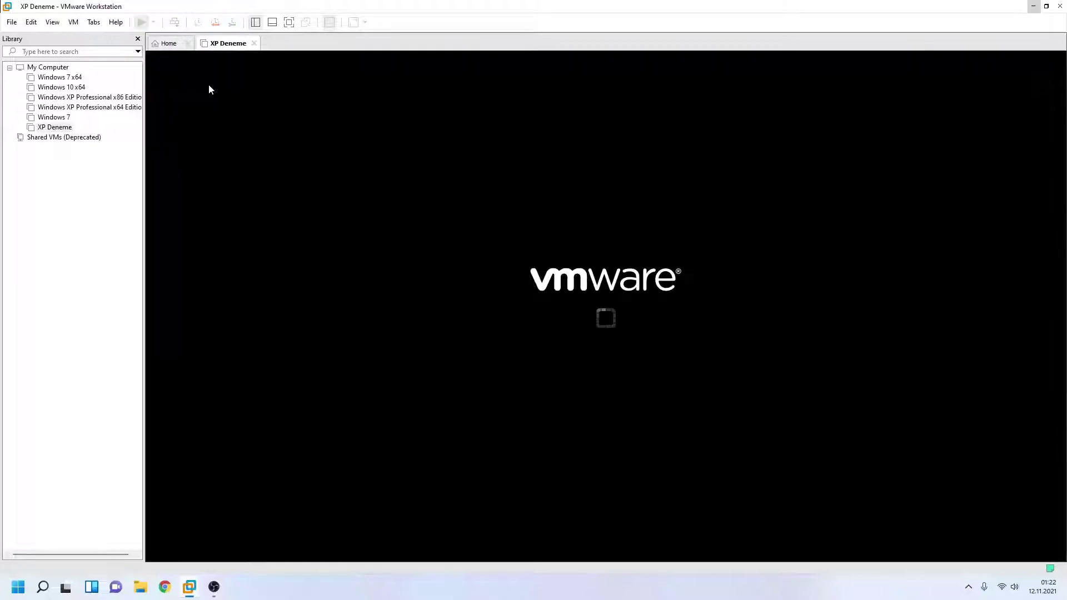
click(551, 315)
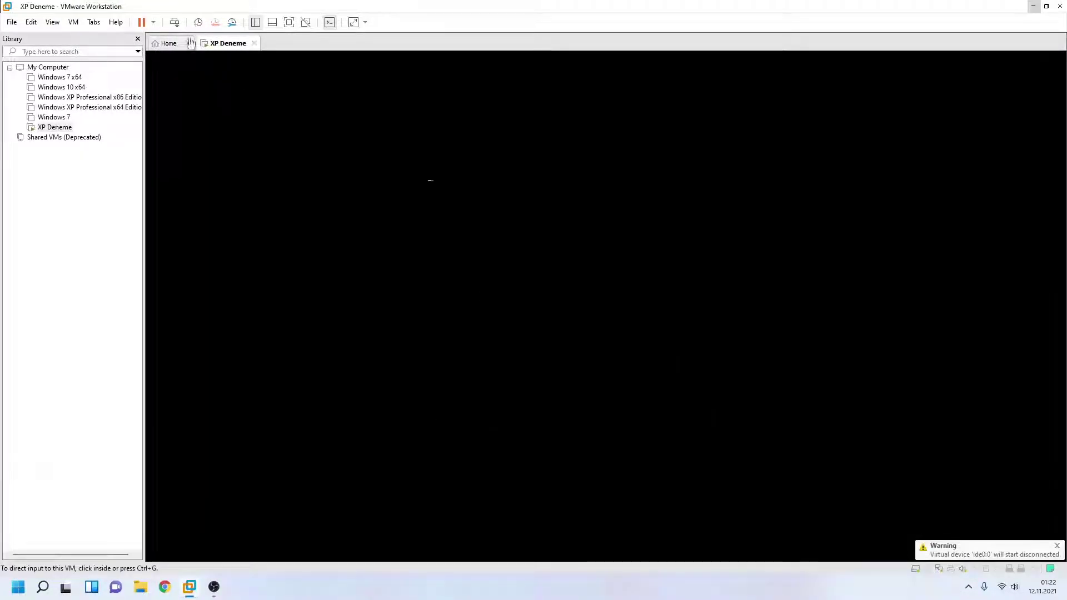
Step: Start the VMware Tools installation for the XP Deneme virtual machine and direct input to the guest
click(73, 21)
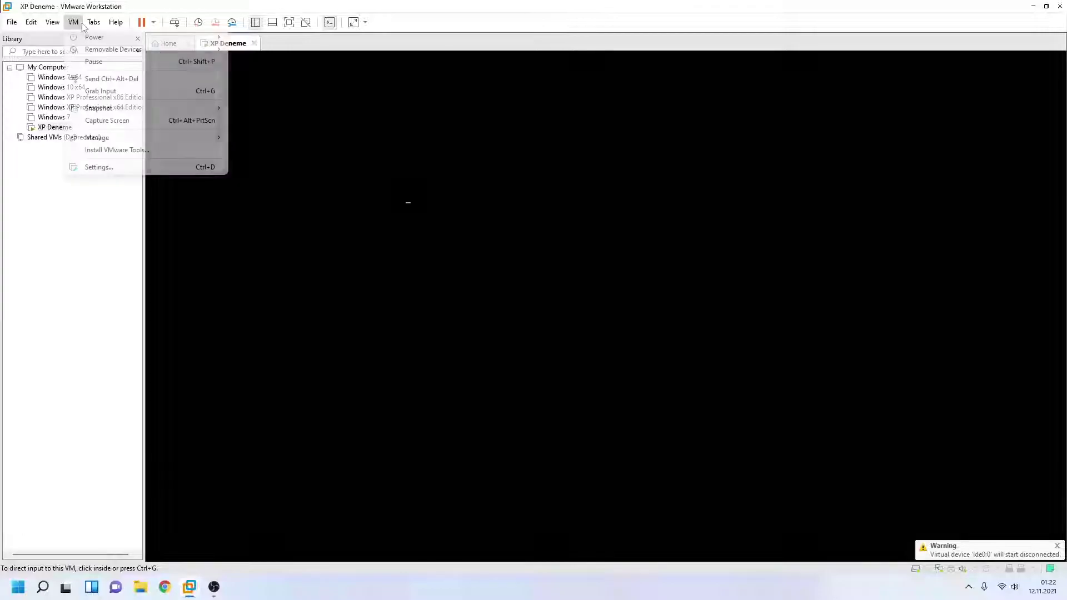
click(129, 150)
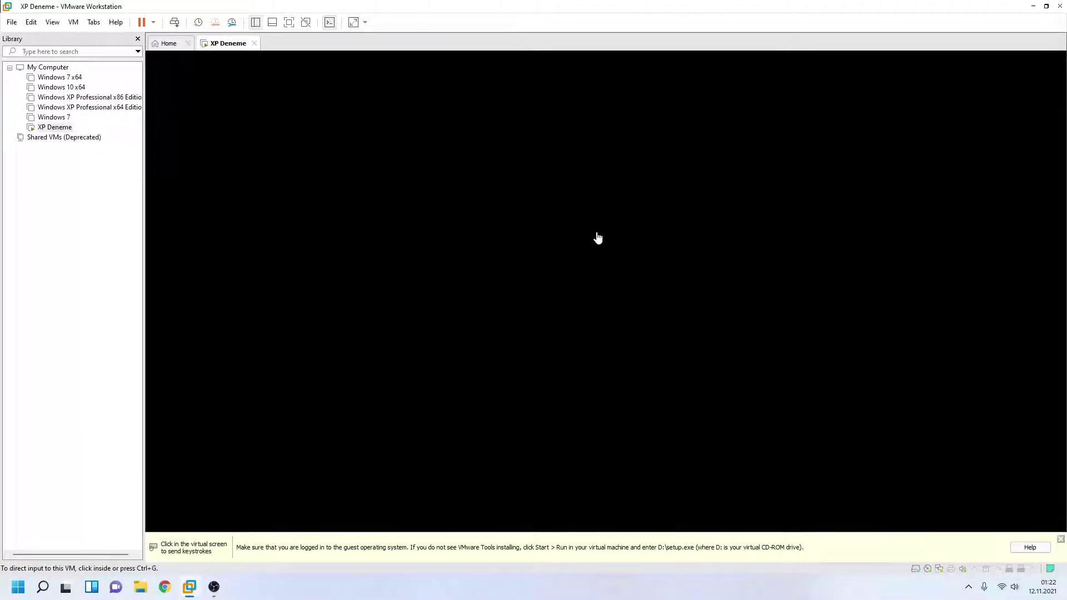
click(606, 291)
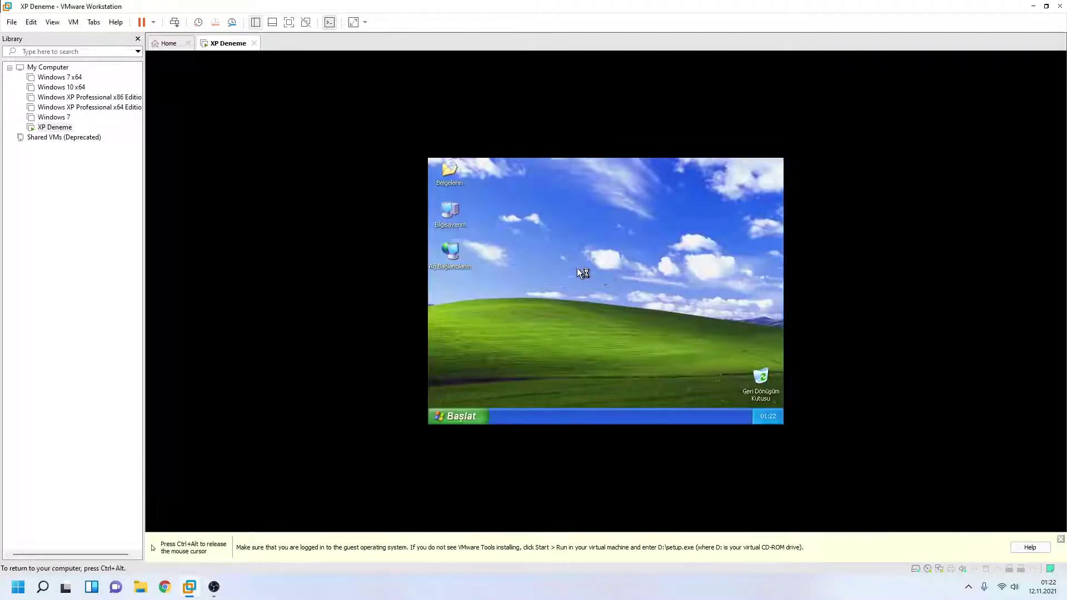
Step: Arrange the guest's desktop icons so the Recycle Bin lines up with the others
right_click(541, 250)
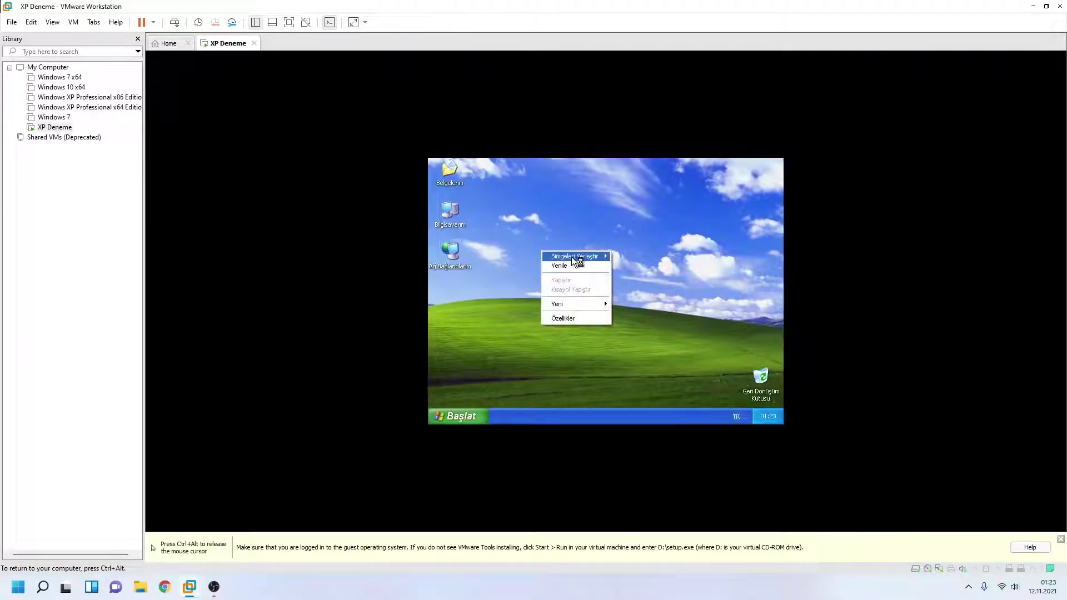
mouse_move(571, 256)
click(648, 257)
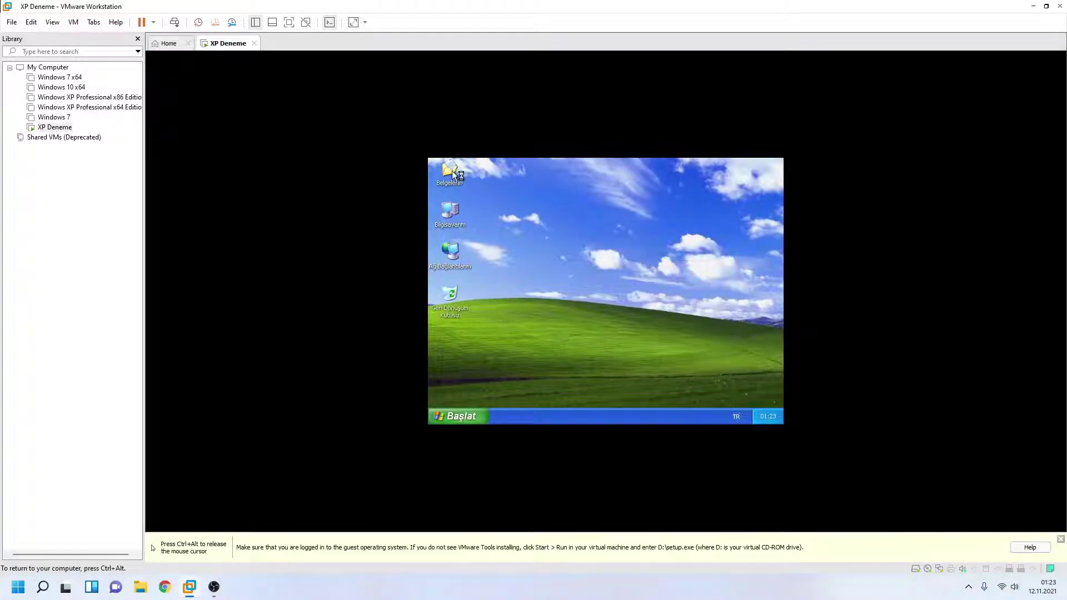
Step: Launch the VMware Tools (D:) disc from Bilgisayarım in the guest, dismissing the notifications, and close the Bilgisayarım window
double_click(449, 209)
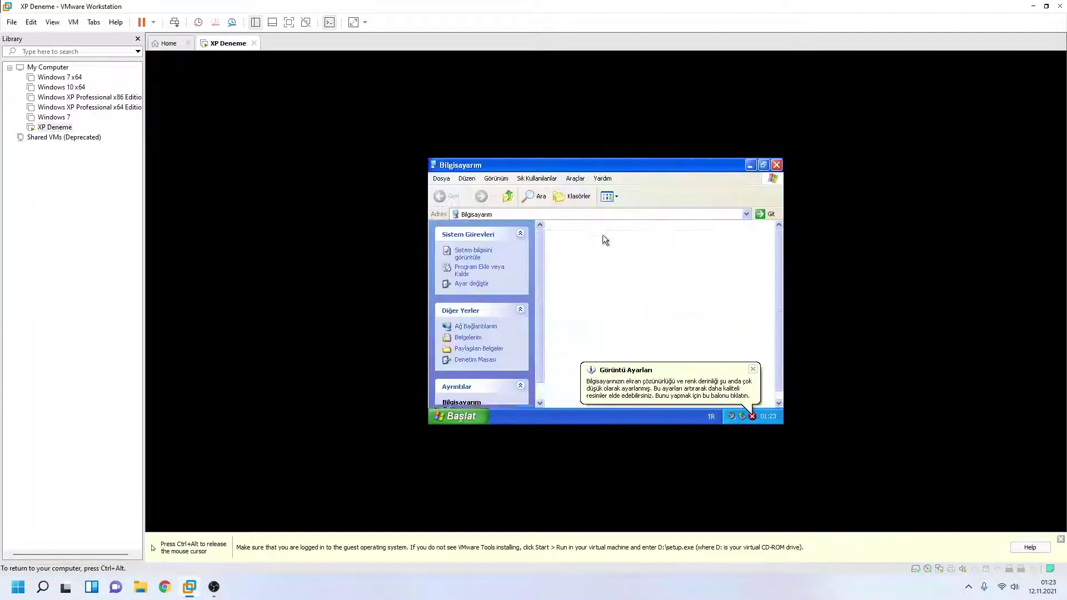
click(756, 370)
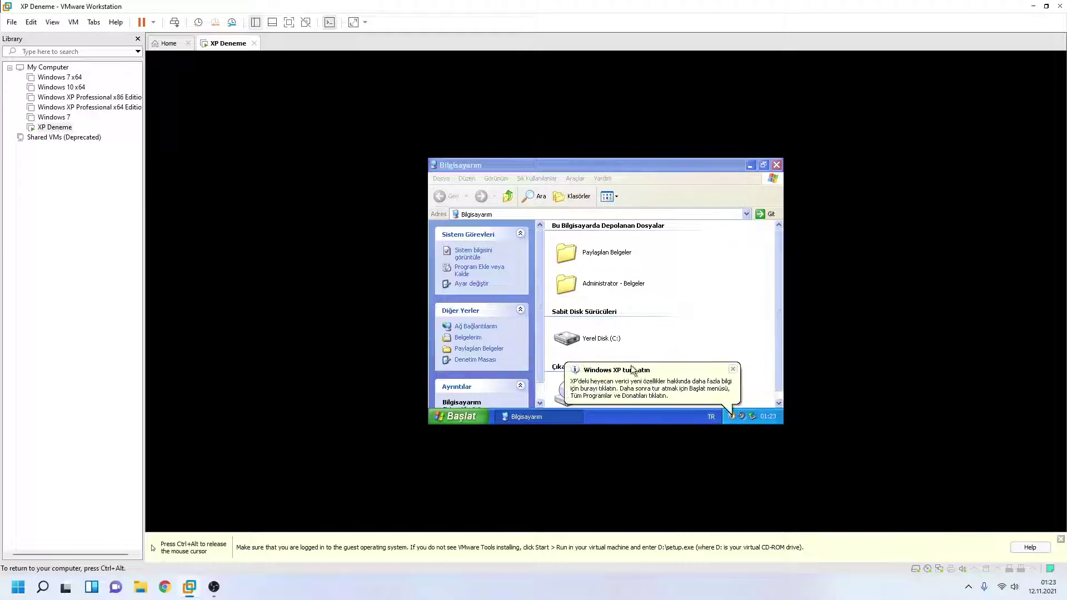
click(732, 370)
double_click(569, 398)
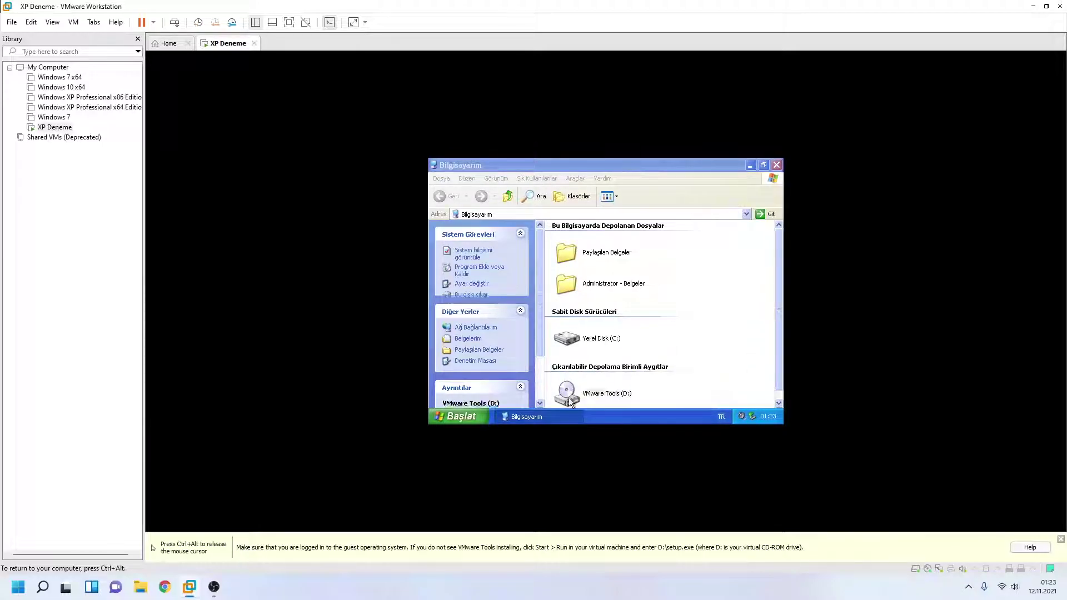
click(776, 165)
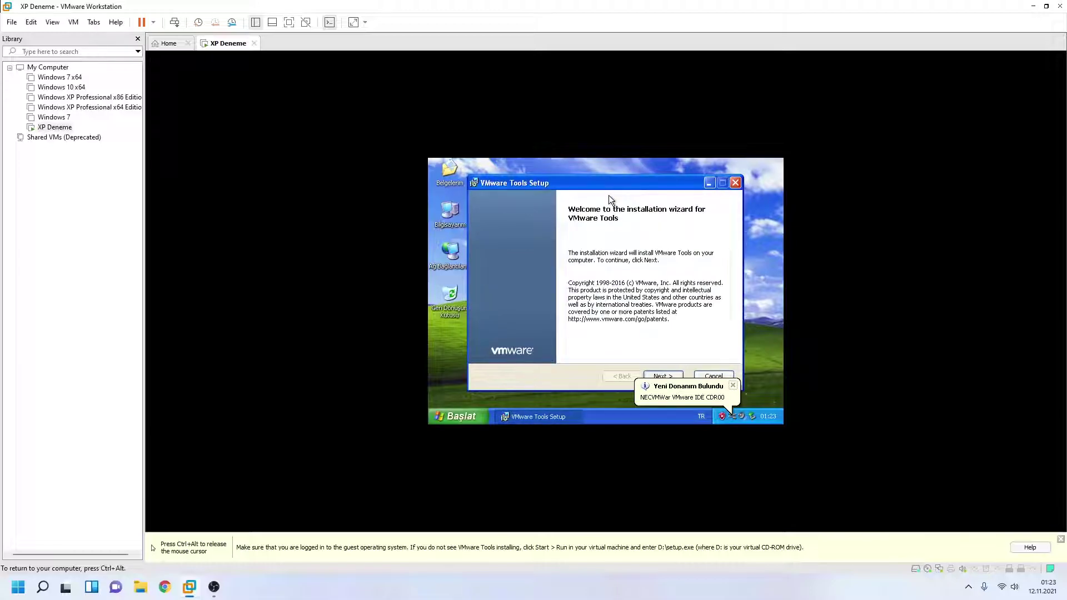
Step: Start installing VMware Tools with the Typical setup type and dismiss the new hardware notification
click(664, 376)
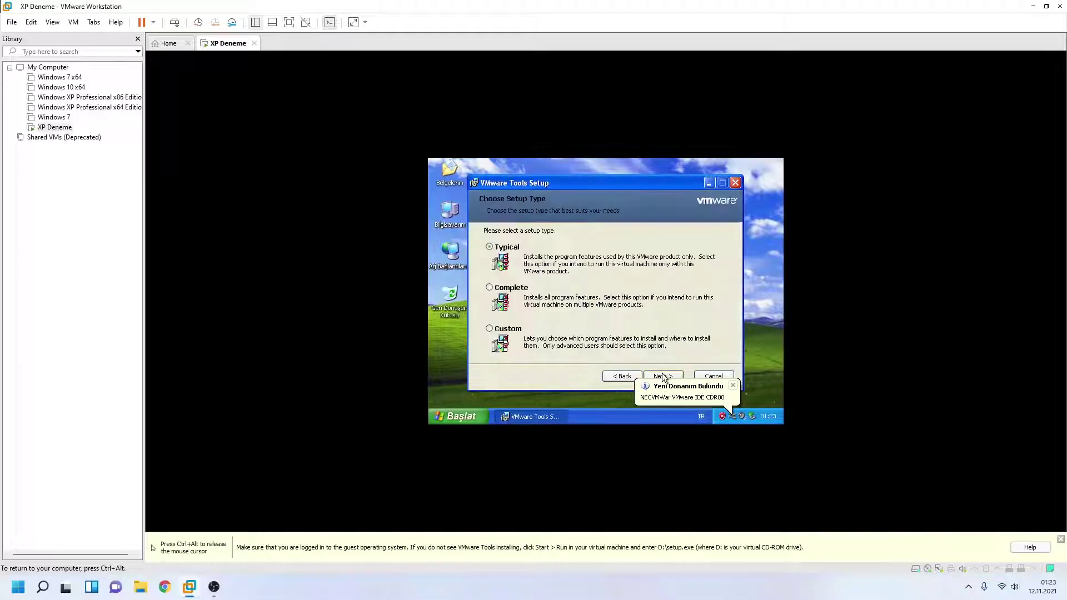
click(663, 376)
click(663, 378)
click(733, 385)
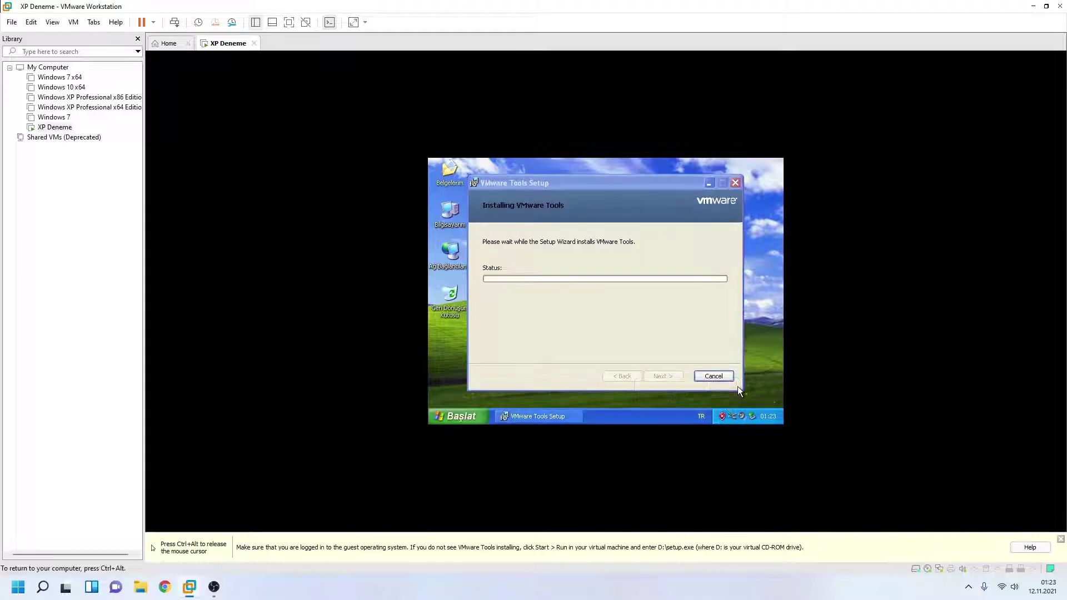
Step: Examine the devices under Diğer aygıtlar in the guest's Device Manager, and close it along with the system properties
right_click(453, 214)
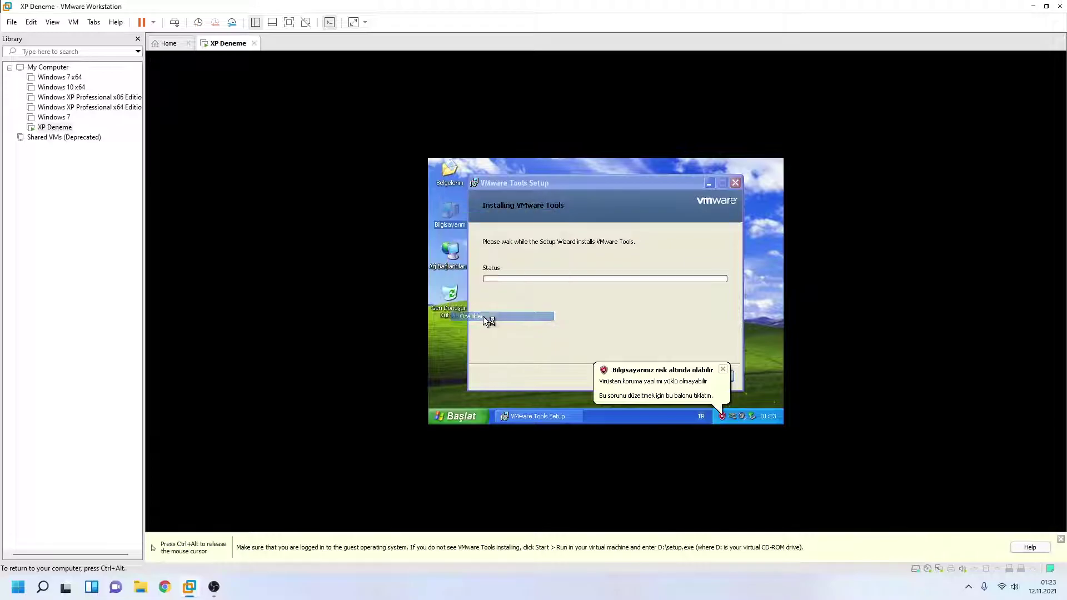
click(483, 316)
click(607, 193)
click(626, 254)
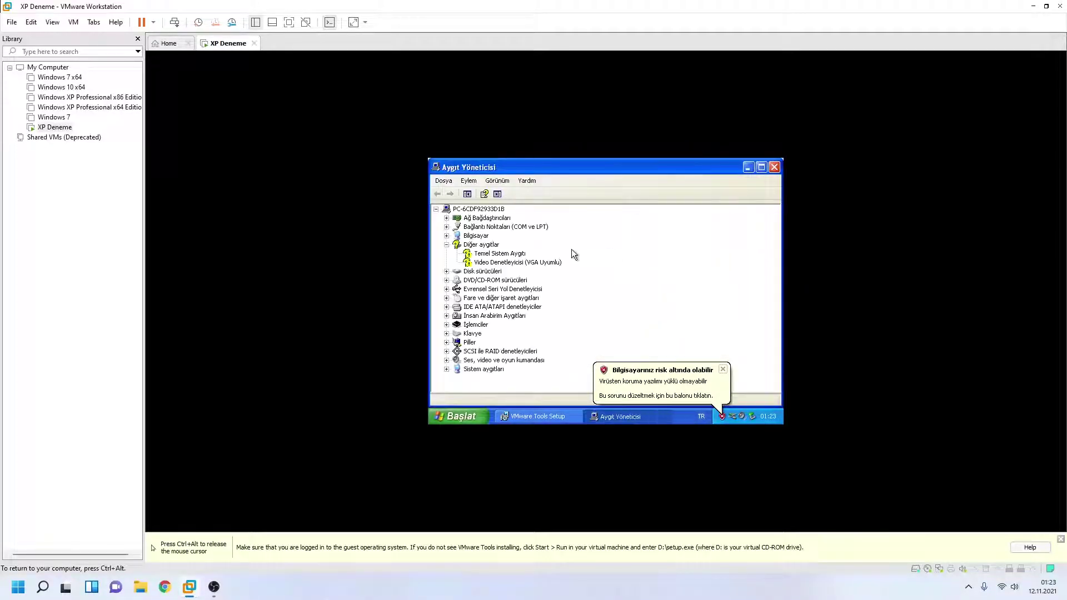
click(493, 255)
click(494, 263)
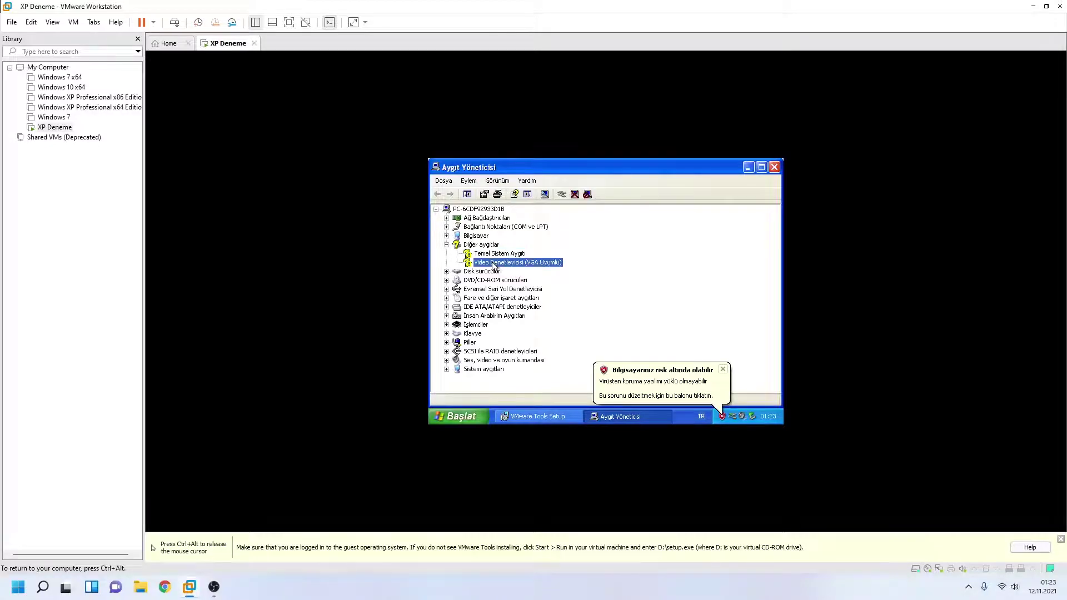
click(774, 166)
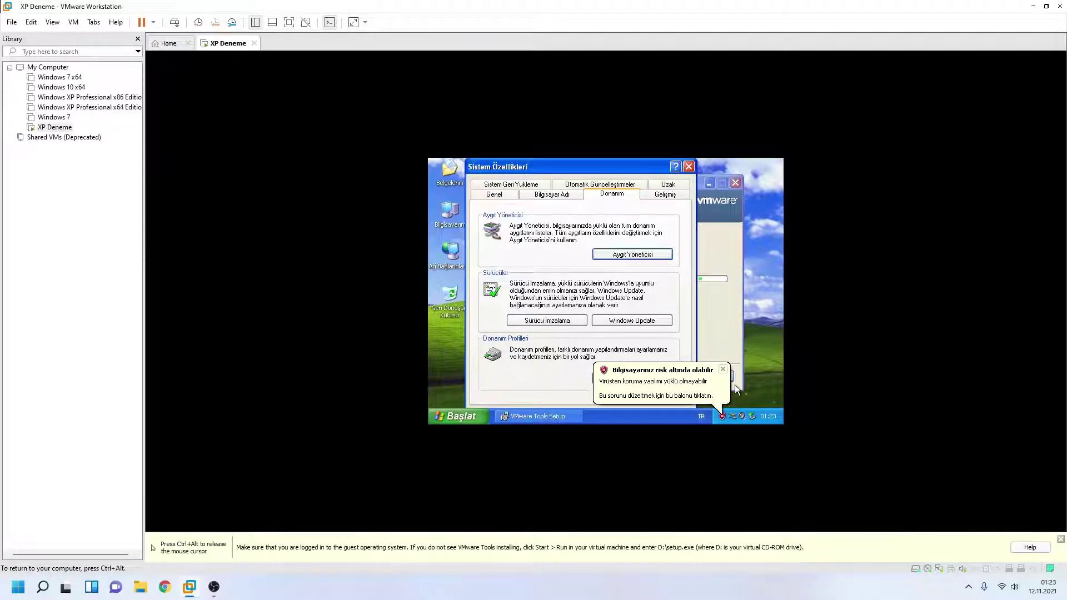
click(723, 371)
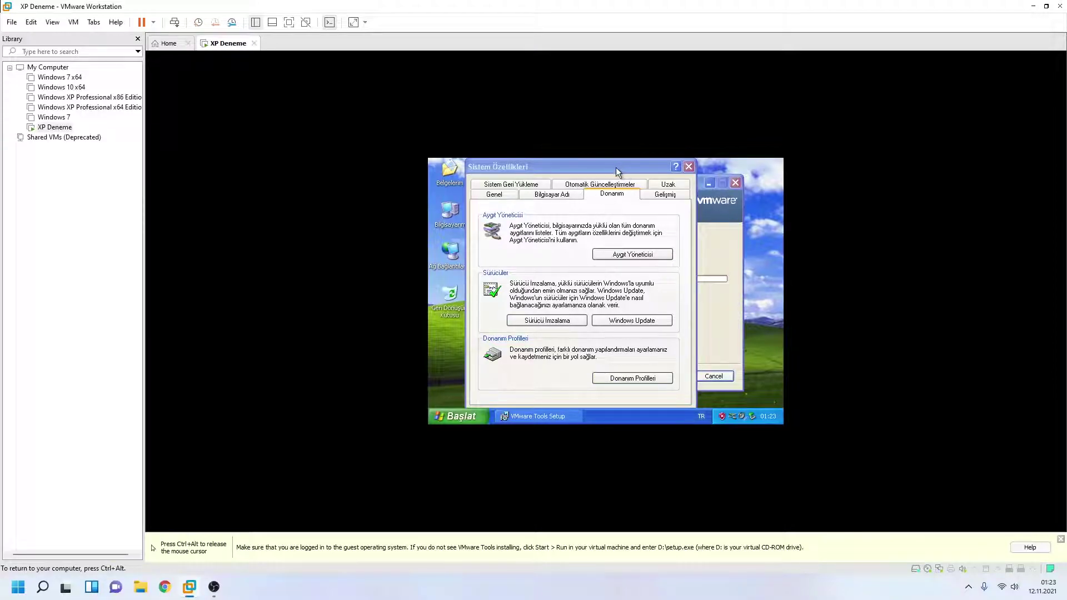
drag(616, 168, 622, 158)
click(588, 405)
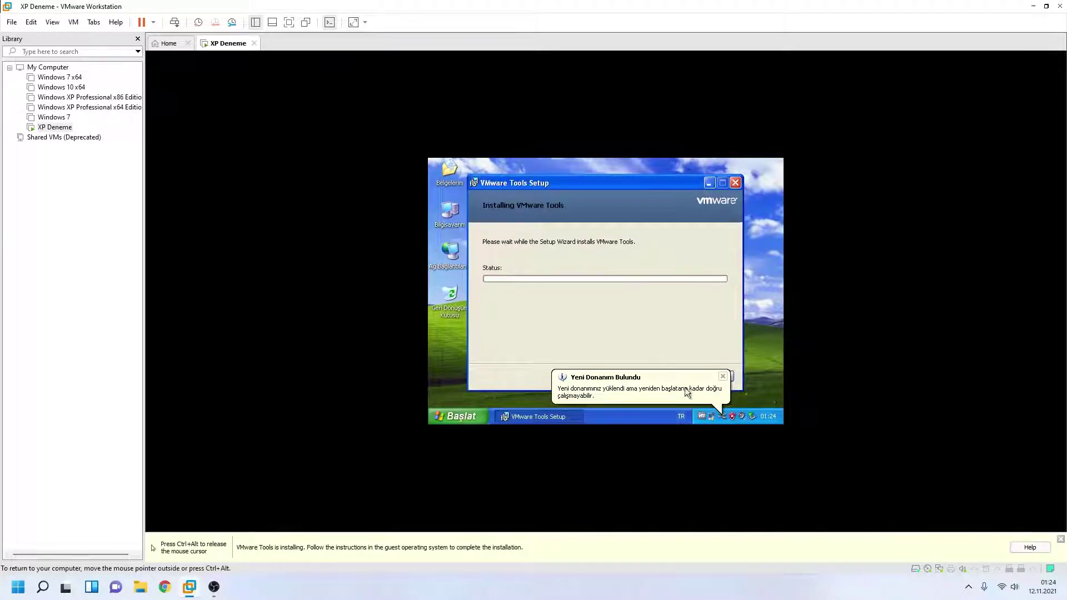
Step: Finish the VMware Tools setup wizard and restart the guest system
click(721, 378)
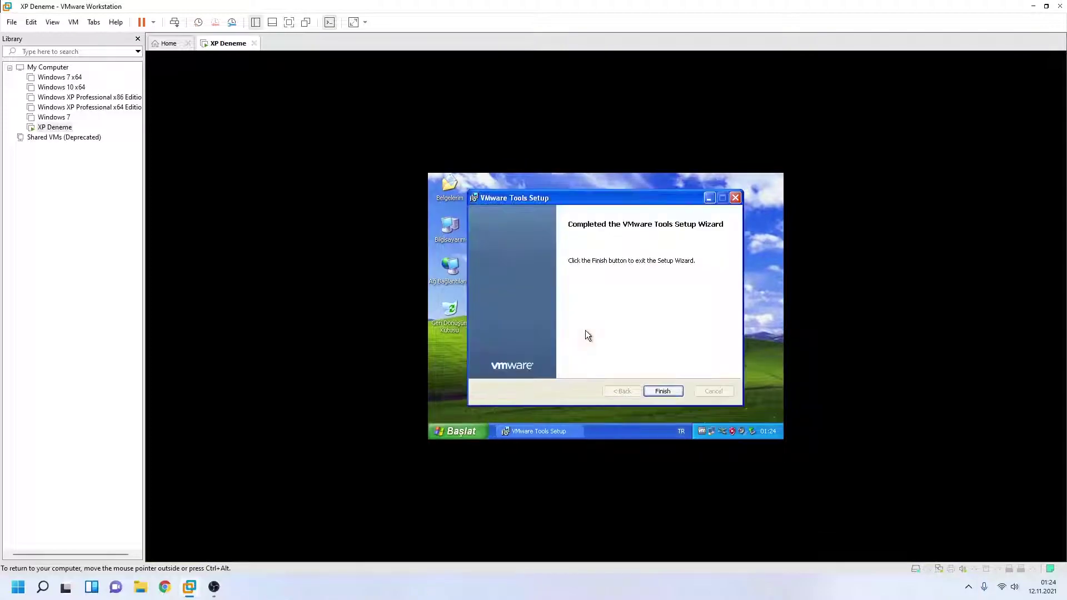
click(668, 393)
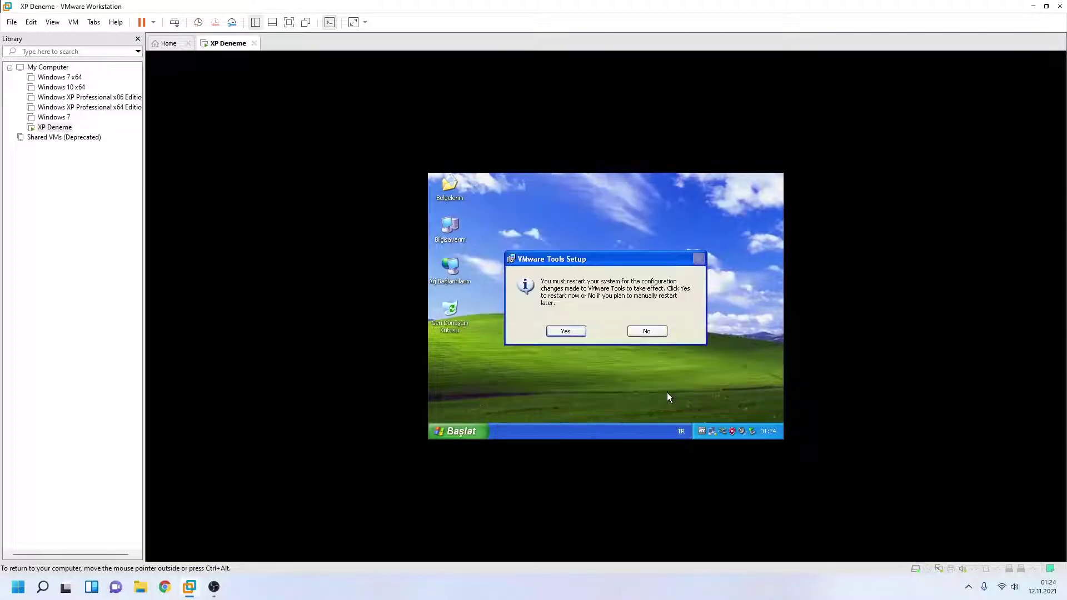
click(566, 332)
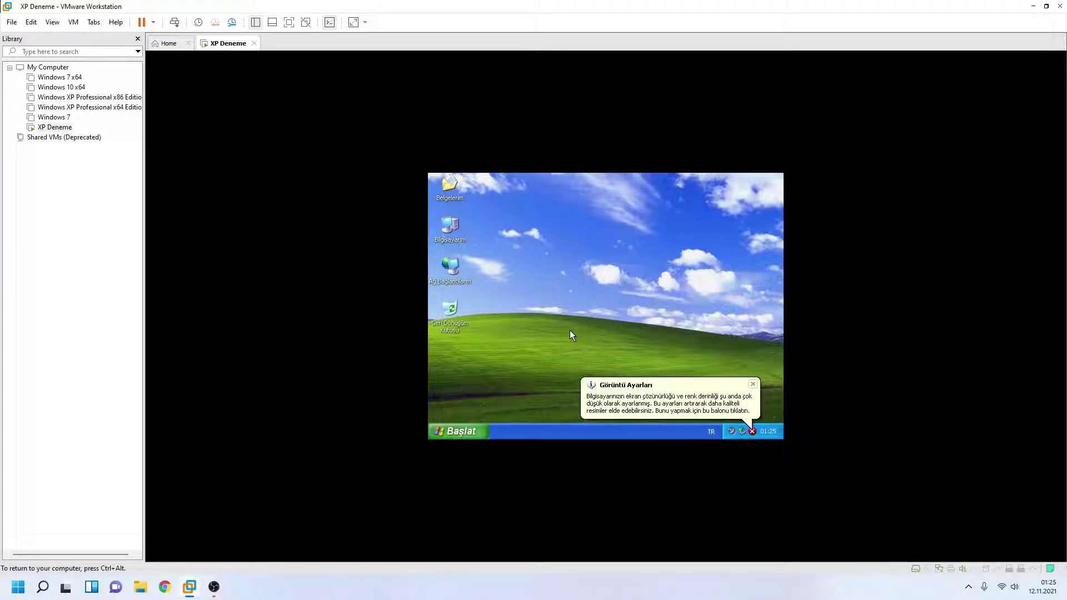
Step: Let Windows correct the guest's screen resolution and colour depth automatically, keep the settings, and dismiss the Start menu and tour notification
click(684, 401)
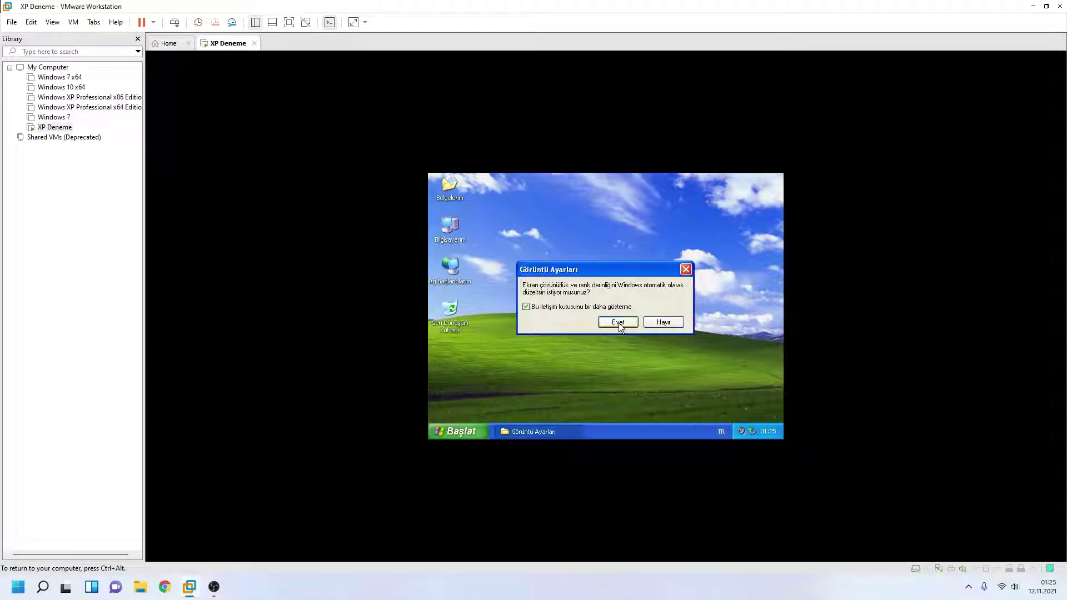
click(617, 323)
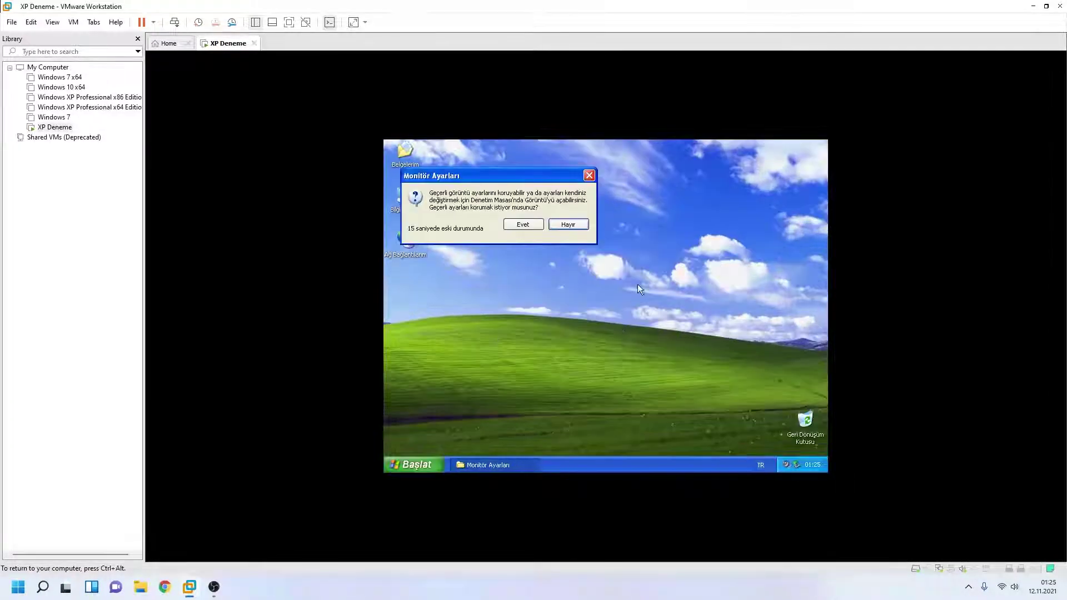
click(524, 225)
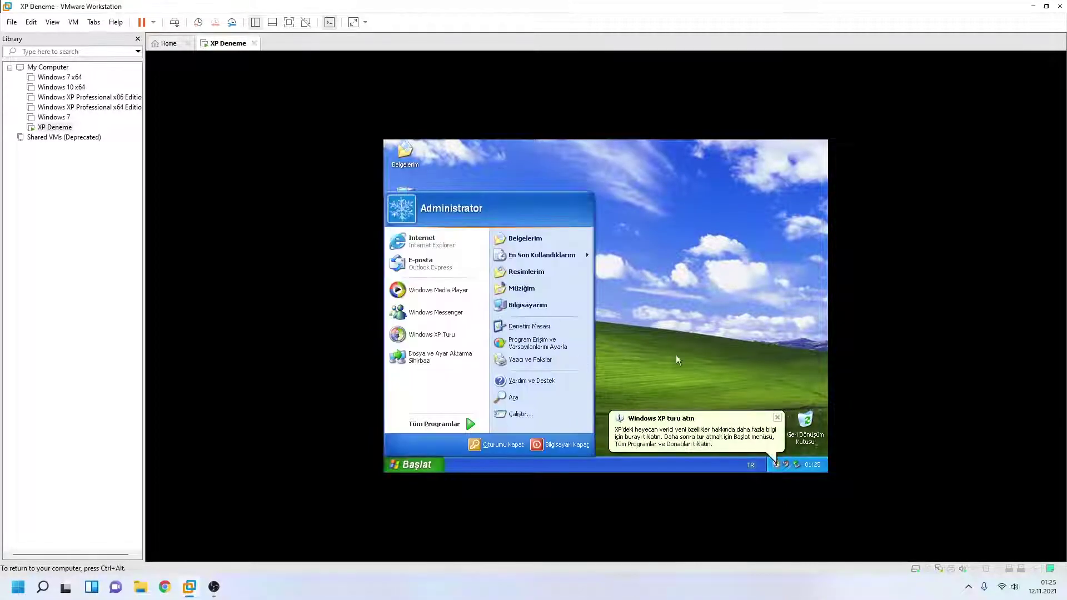
click(673, 301)
click(777, 418)
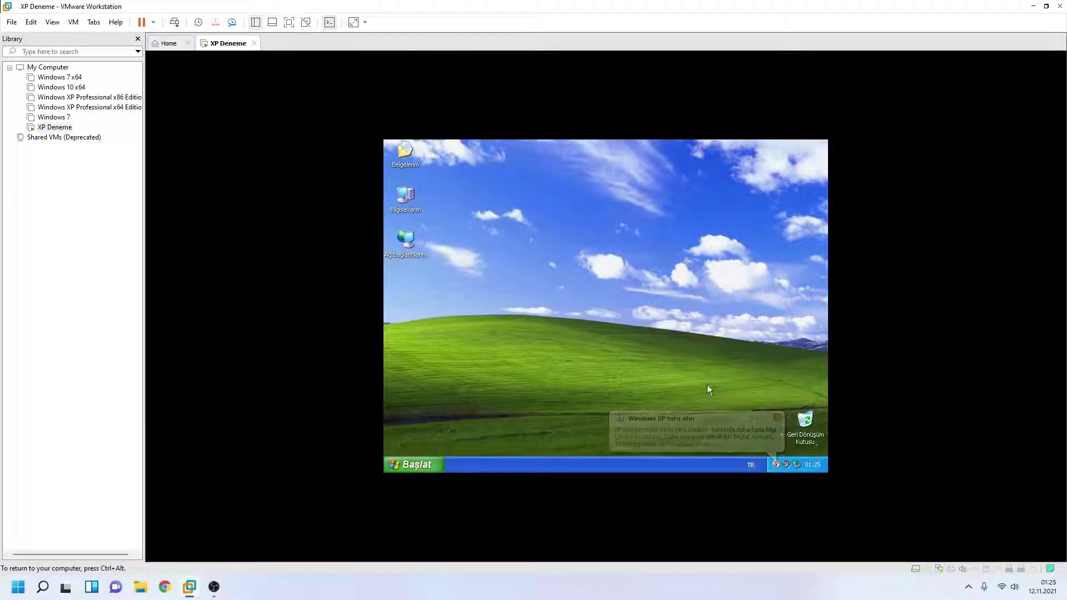
Step: Dismiss the guest's security notification and arrange the desktop icons again in the resized desktop
key(ctrl+alt)
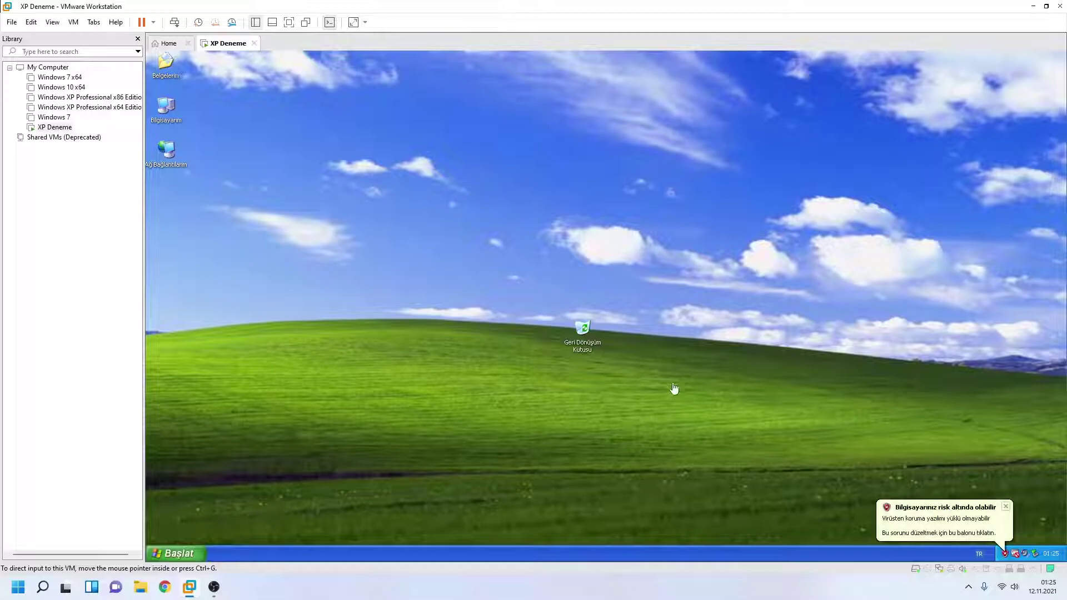
click(1006, 509)
right_click(323, 200)
mouse_move(352, 199)
click(452, 203)
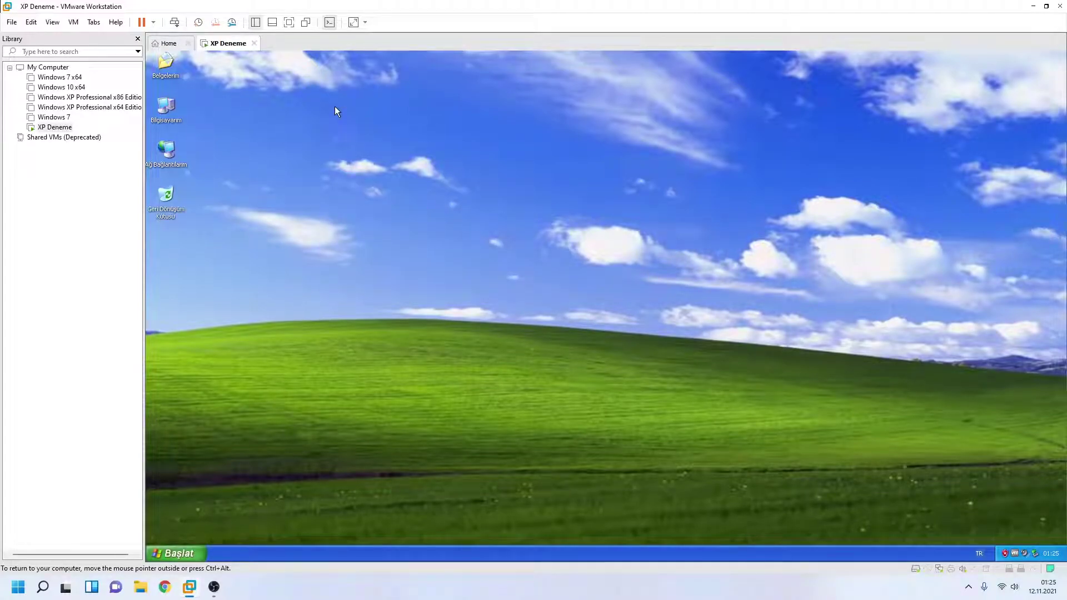
Step: Switch the XP Deneme virtual machine to full screen, look over the view options and toggle full screen off and on
key(ctrl+alt+Return)
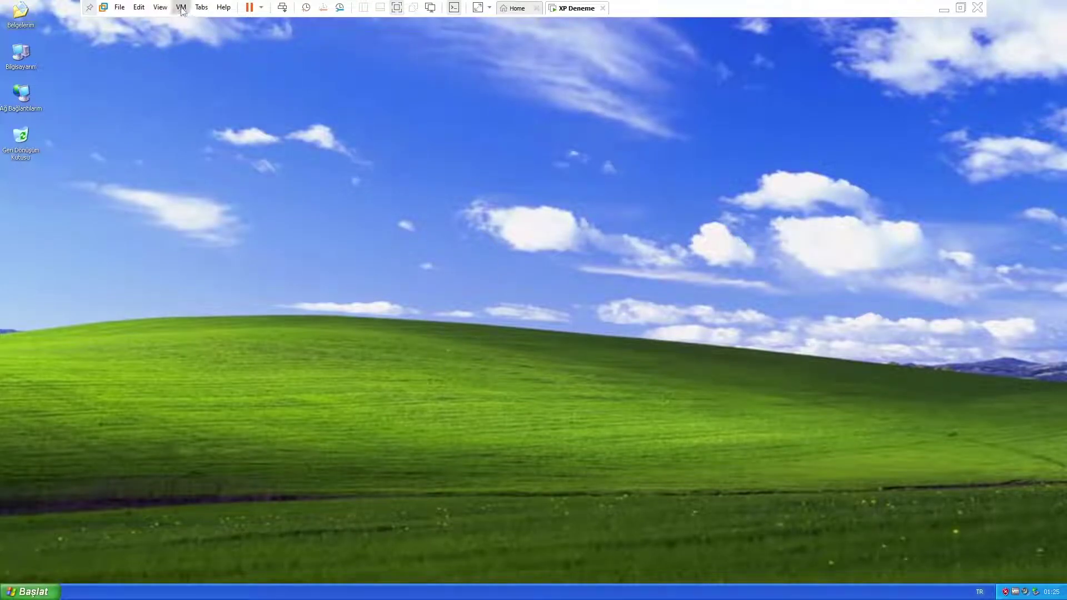
click(161, 7)
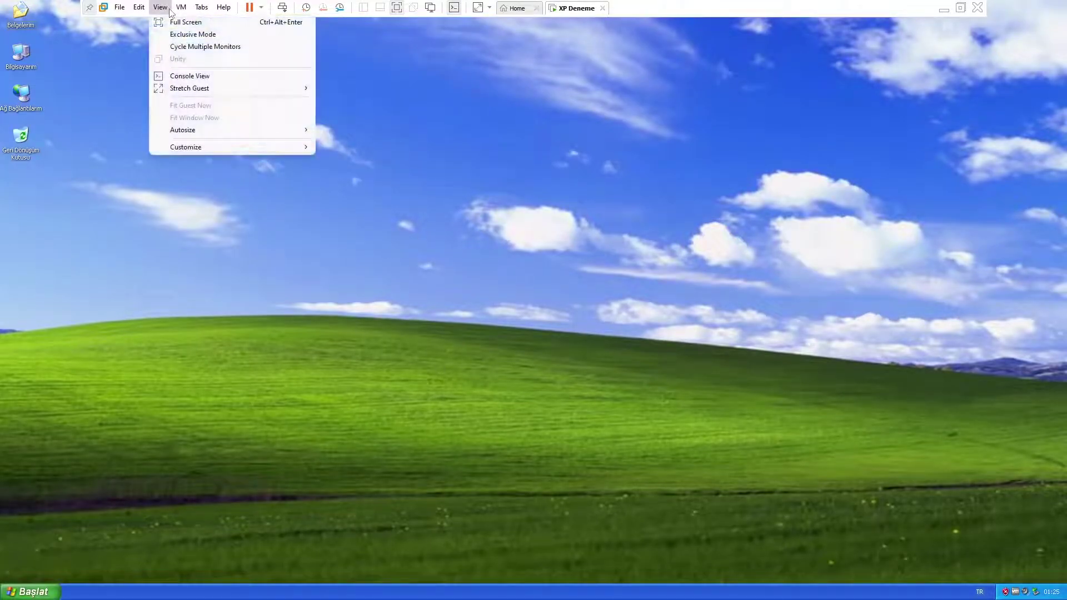
click(473, 280)
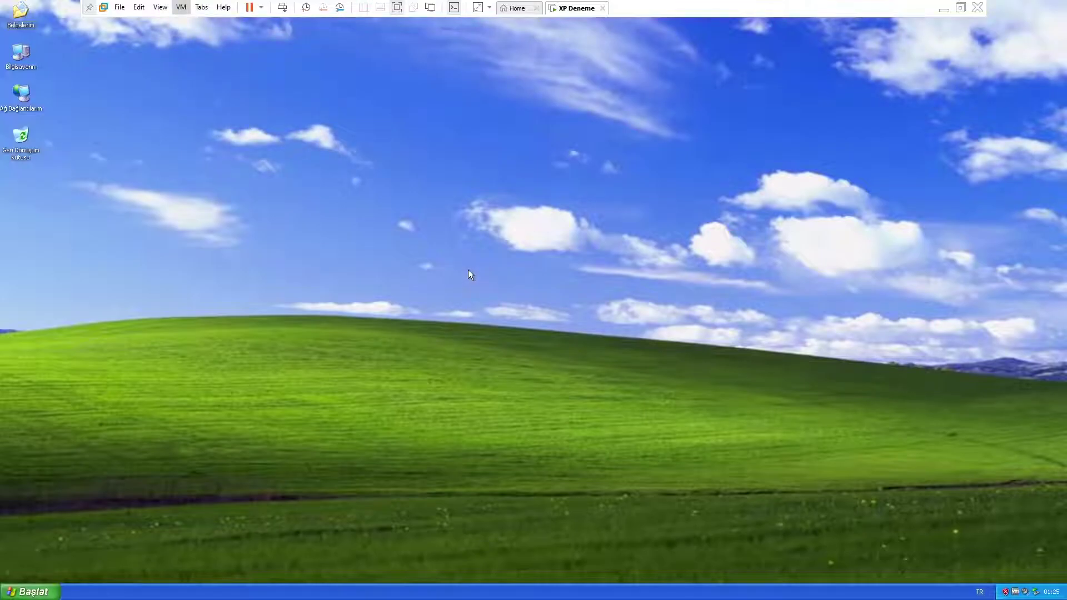
key(ctrl+alt+Return)
key(ctrl+alt+Return)
Step: Try Exclusive Mode for the full-screen virtual machine
click(178, 7)
mouse_move(161, 8)
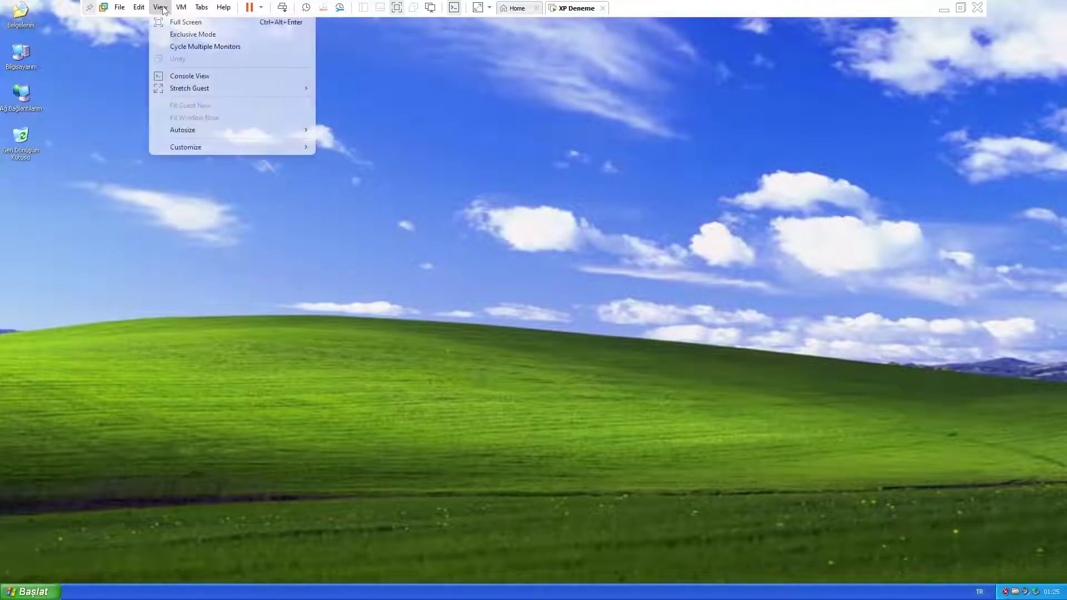
click(177, 35)
click(496, 312)
click(540, 332)
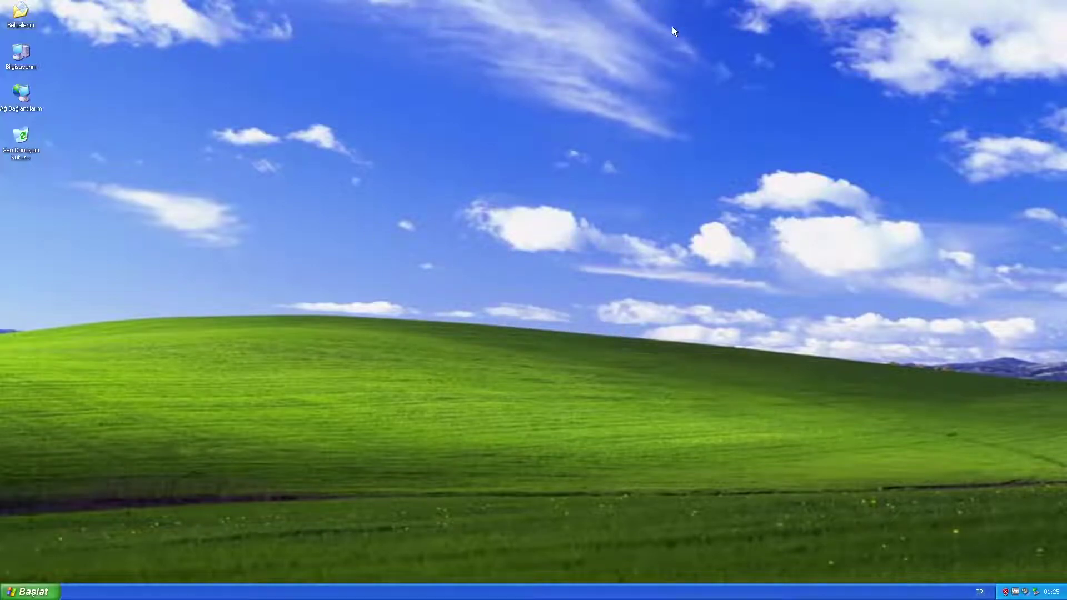
Step: Toggle Exclusive Mode again, recheck the view options and return the virtual machine from full screen to the window
mouse_move(672, 2)
click(160, 6)
click(177, 34)
mouse_move(195, 38)
click(160, 8)
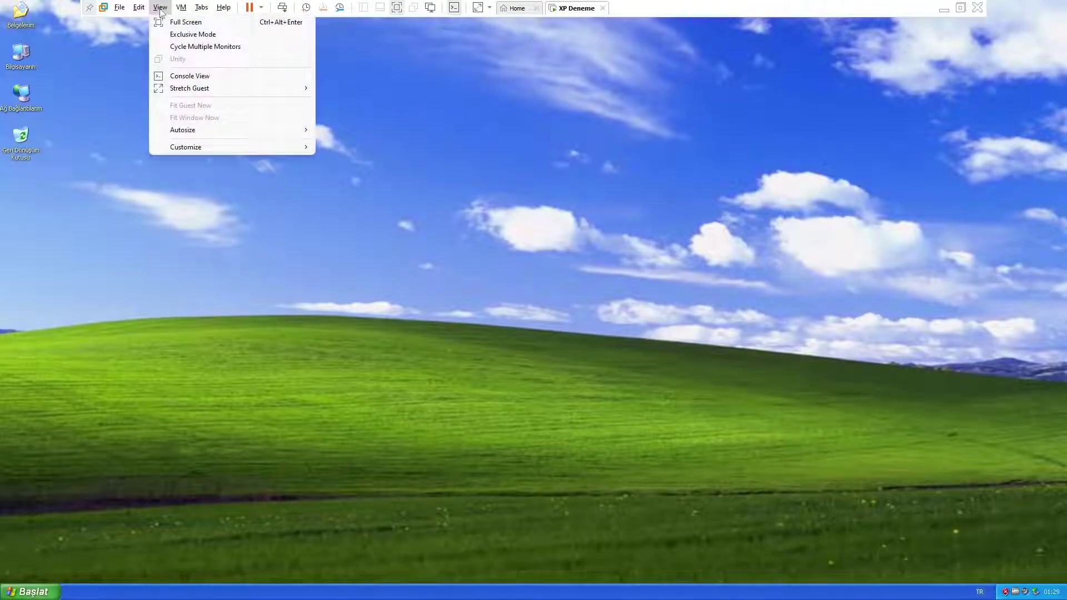
click(433, 131)
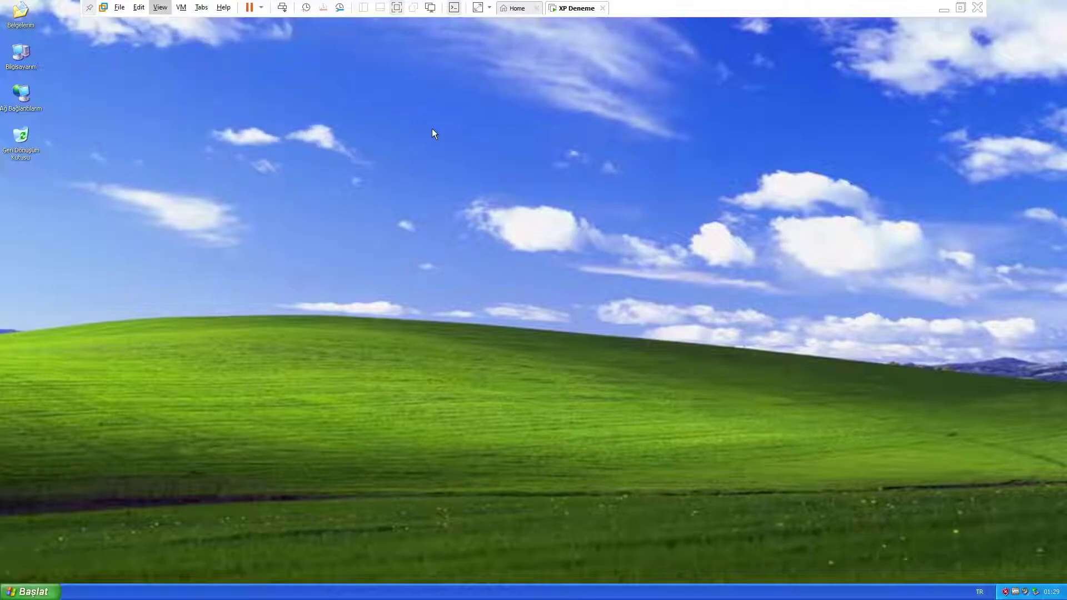
key(ctrl+alt+Return)
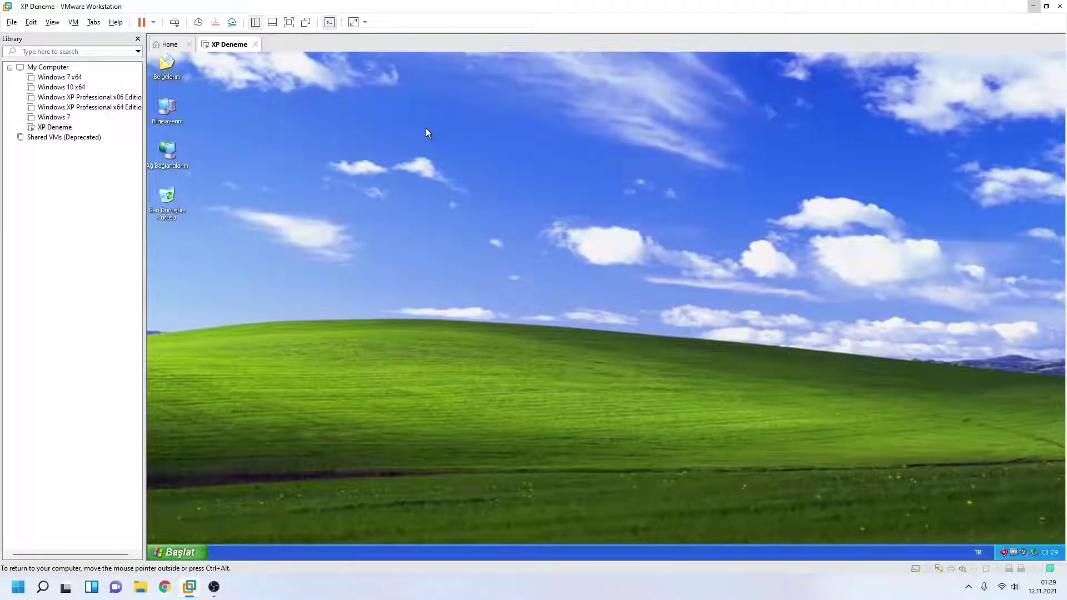
Step: Return control to the host and show its Windows desktop
click(89, 253)
key(super+d)
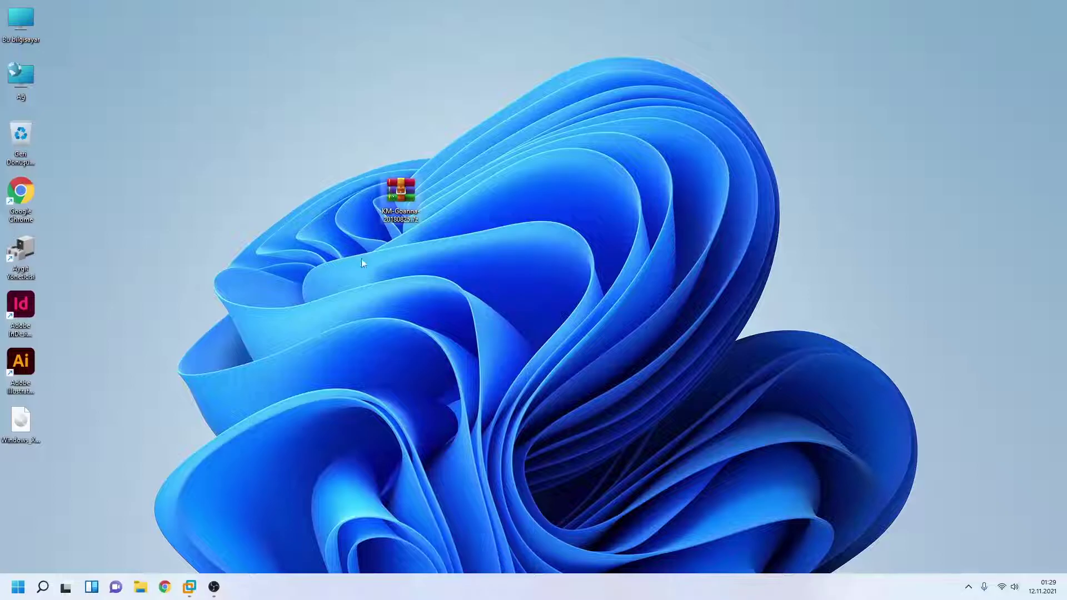
Step: Extract the KM-Goanna folder from the KM-Goanna-20180825.7z archive to the host desktop and close the archive
mouse_move(399, 194)
double_click(406, 198)
click(318, 249)
drag(319, 253, 753, 252)
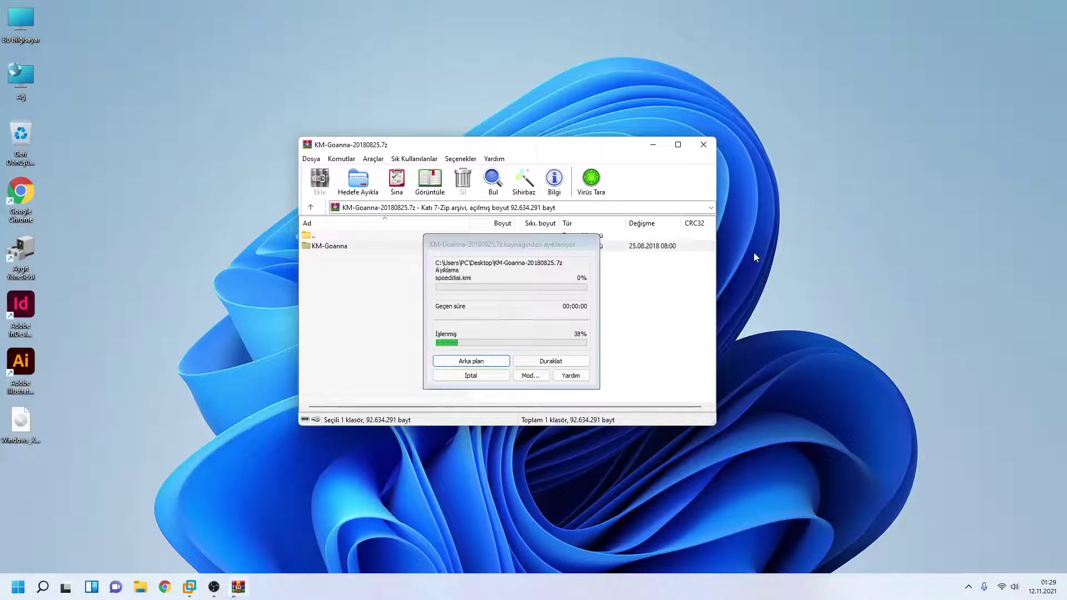
click(703, 145)
Step: Copy the extracted KM-Goanna folder from the host desktop onto the XP Deneme desktop and show the virtual machine full screen
drag(771, 248, 461, 322)
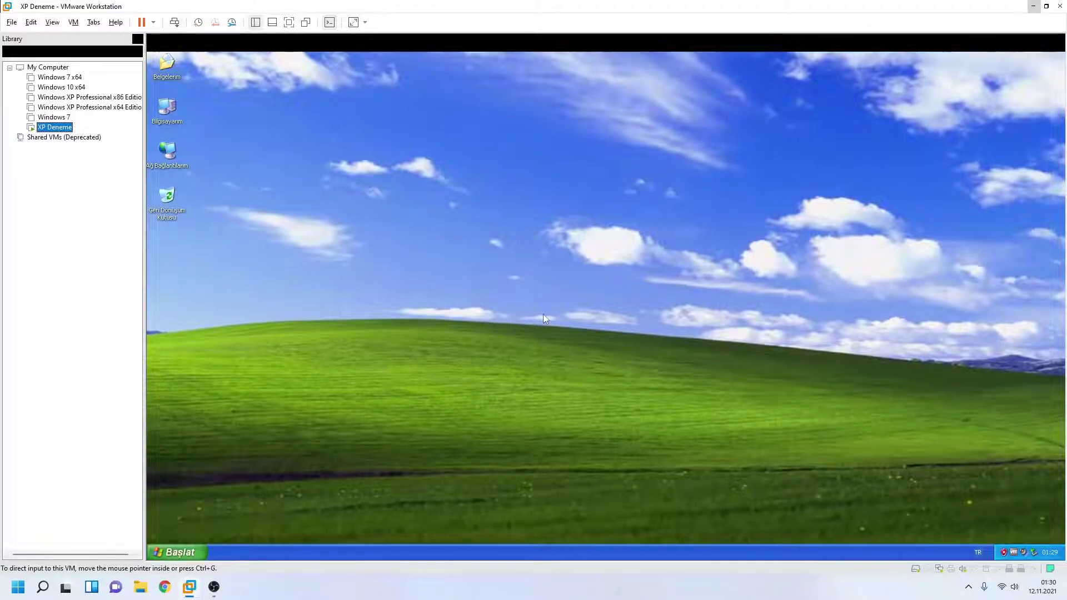
drag(497, 304, 514, 297)
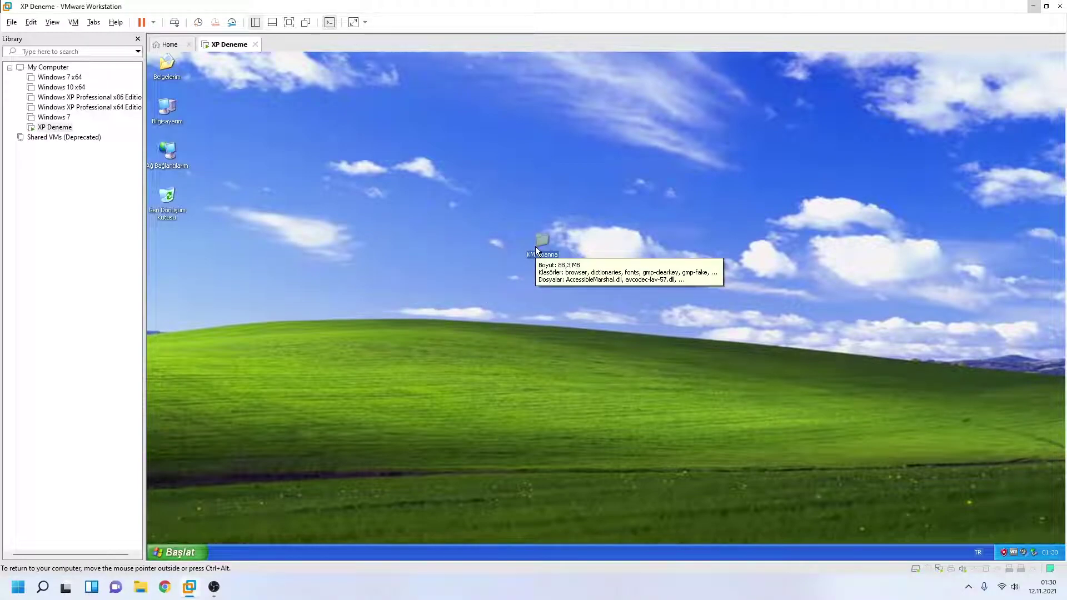
key(ctrl+alt+Return)
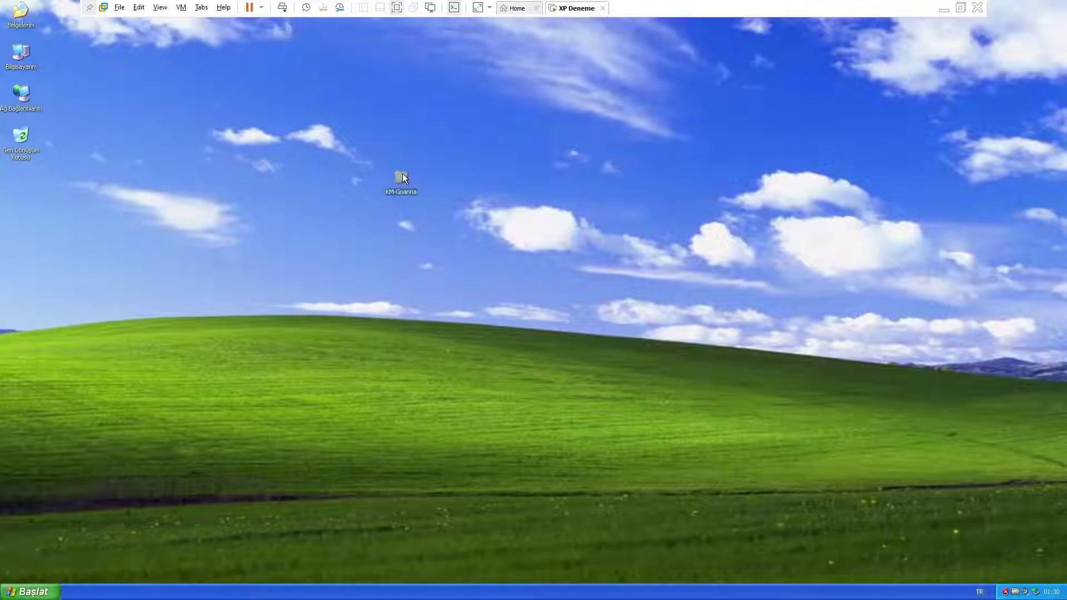
Step: Launch k-meleon from the KM-Goanna folder and accept loading the KMeleon Adblock plugin
double_click(402, 176)
scroll(360, 285, down, 3)
double_click(360, 284)
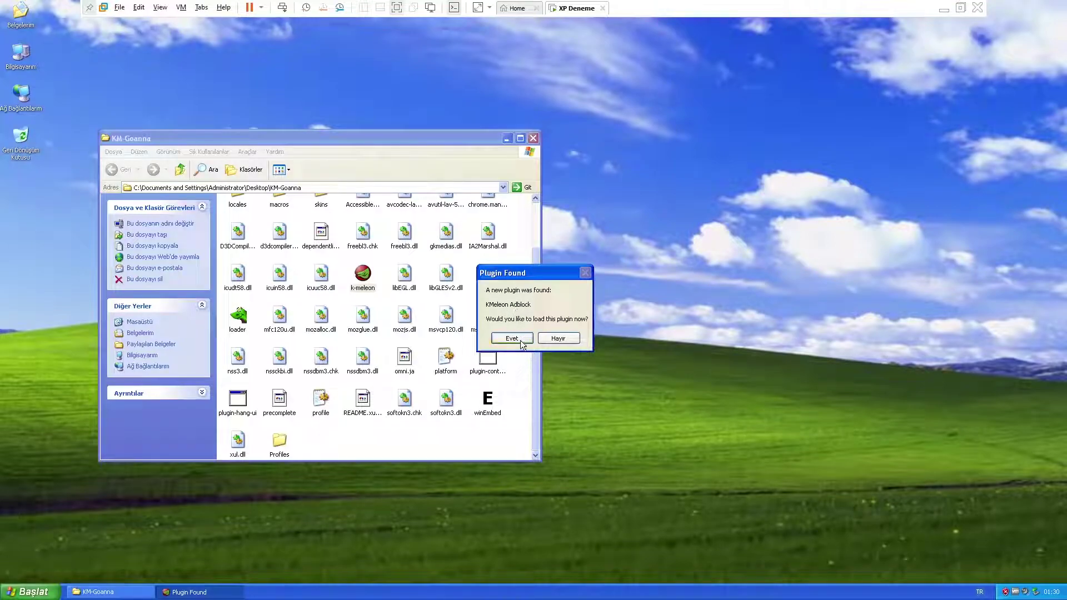
click(521, 336)
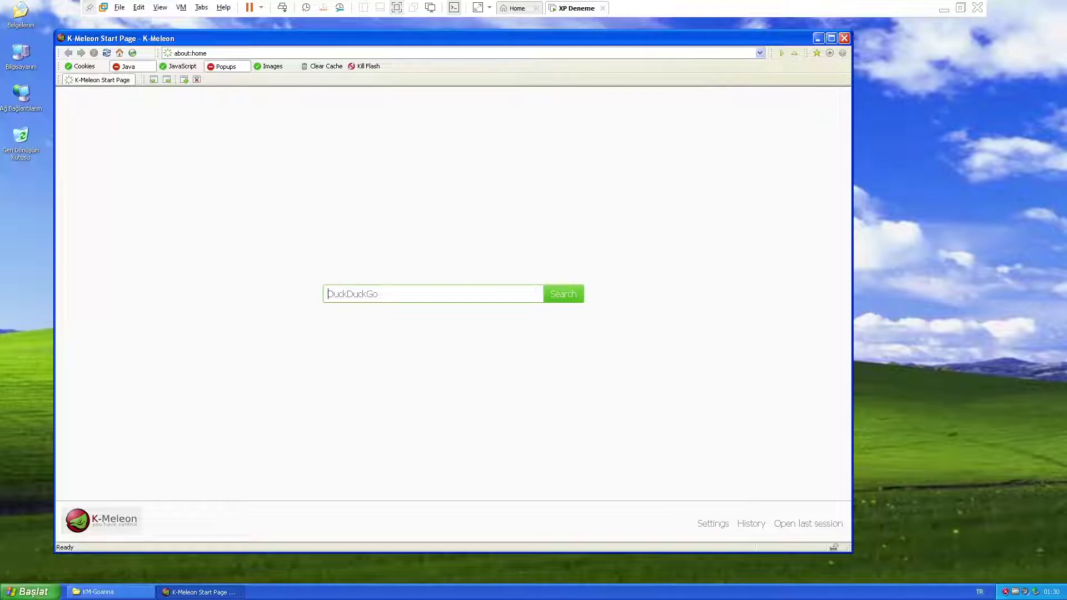
click(160, 8)
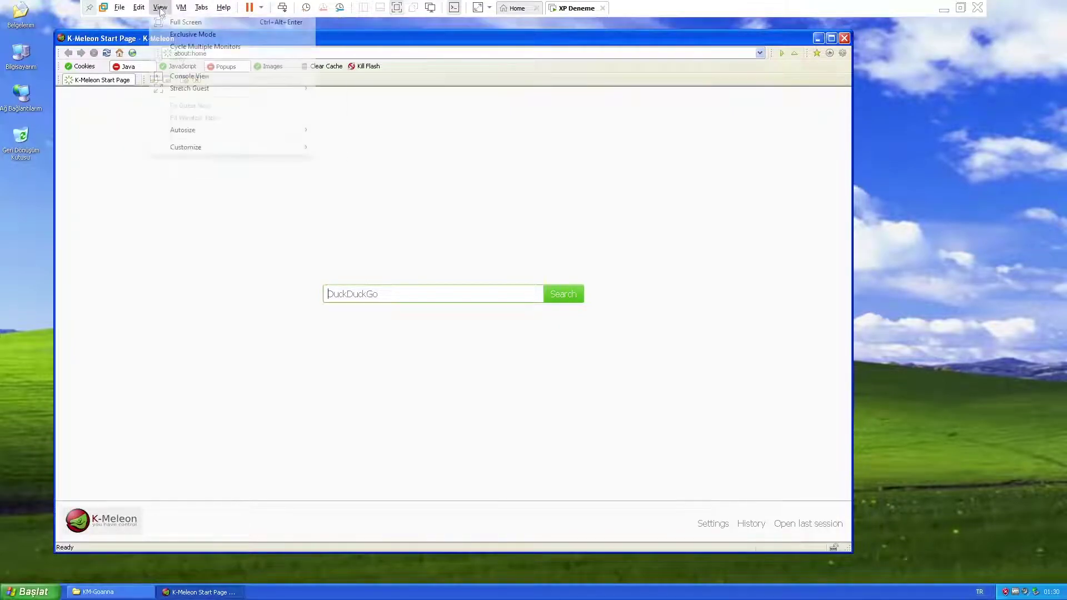
click(193, 34)
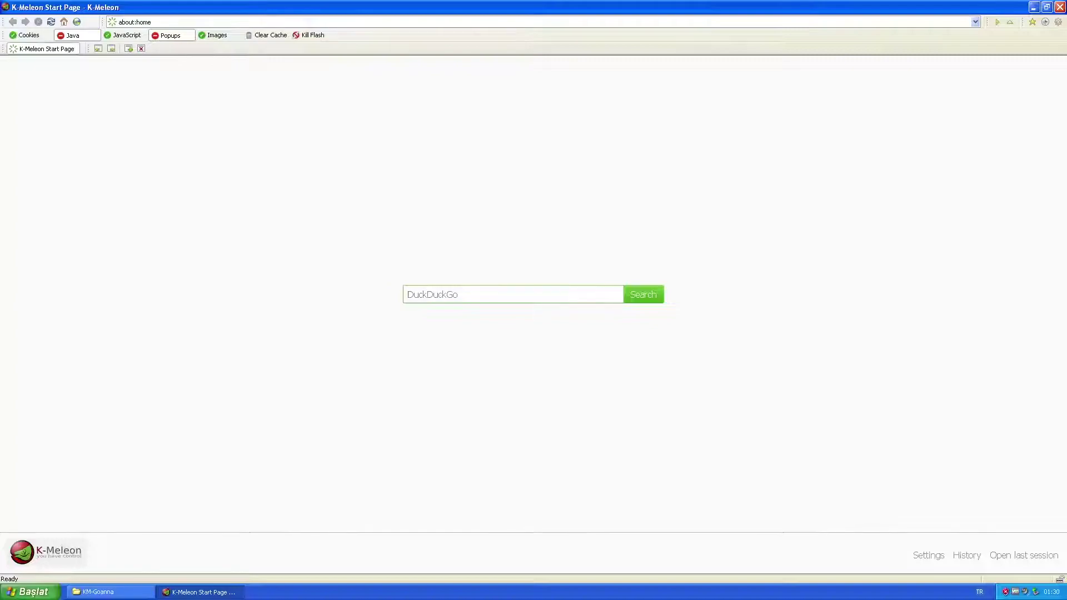
click(204, 21)
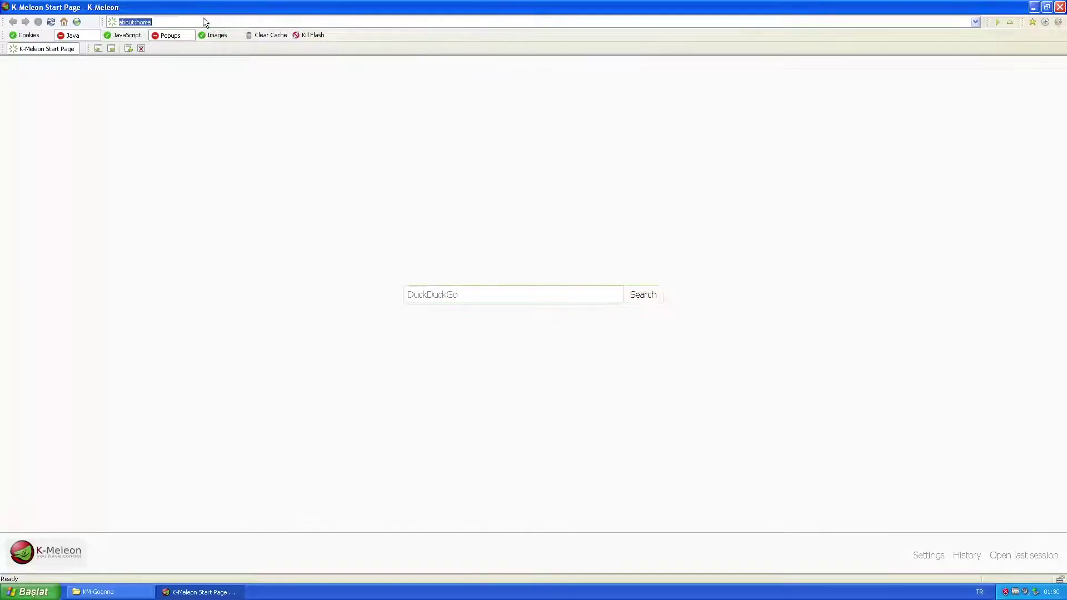
click(505, 302)
click(208, 21)
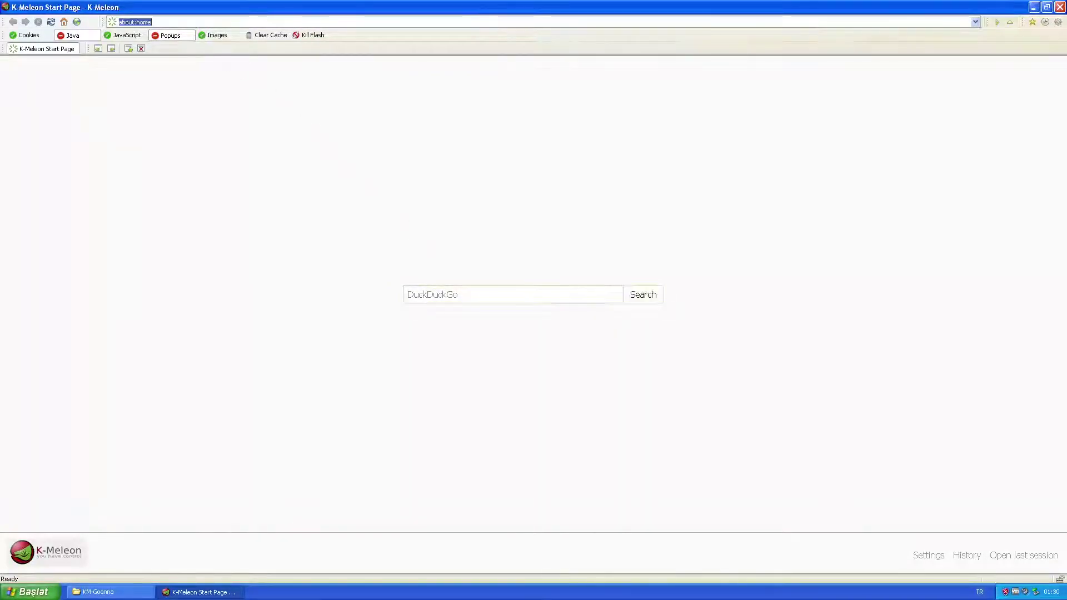
text(www.goog)
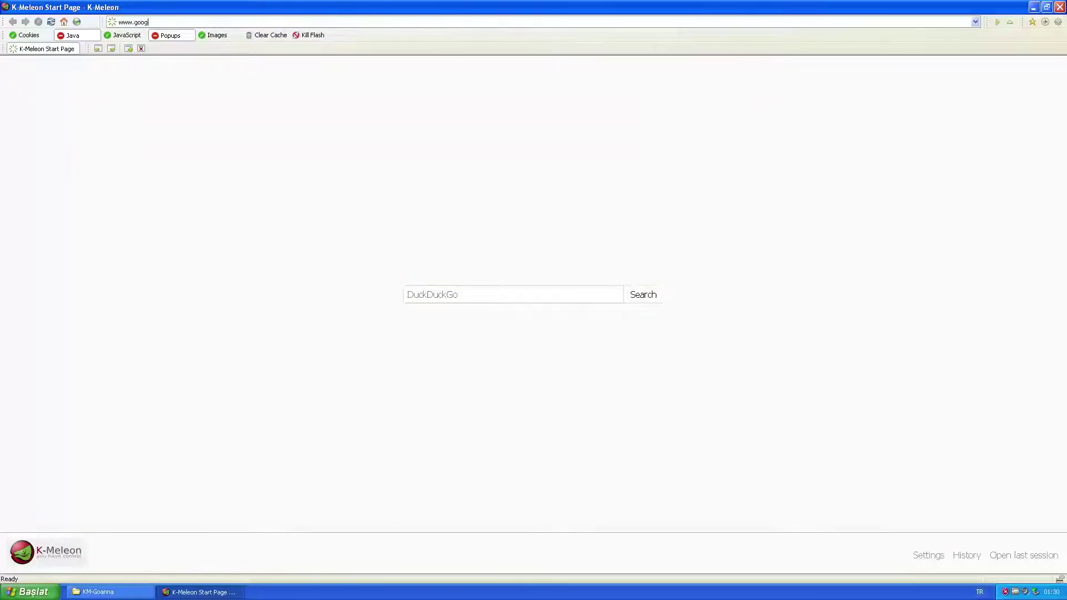
text(le.com)
key(Return)
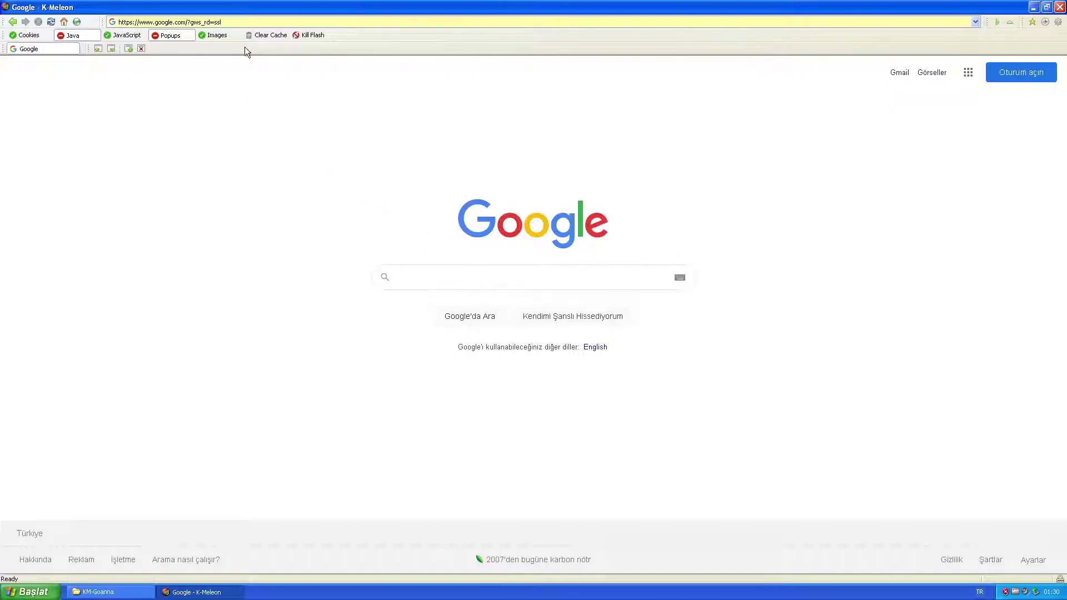
key(ctrl+l)
text(www.youtube.com)
key(Return)
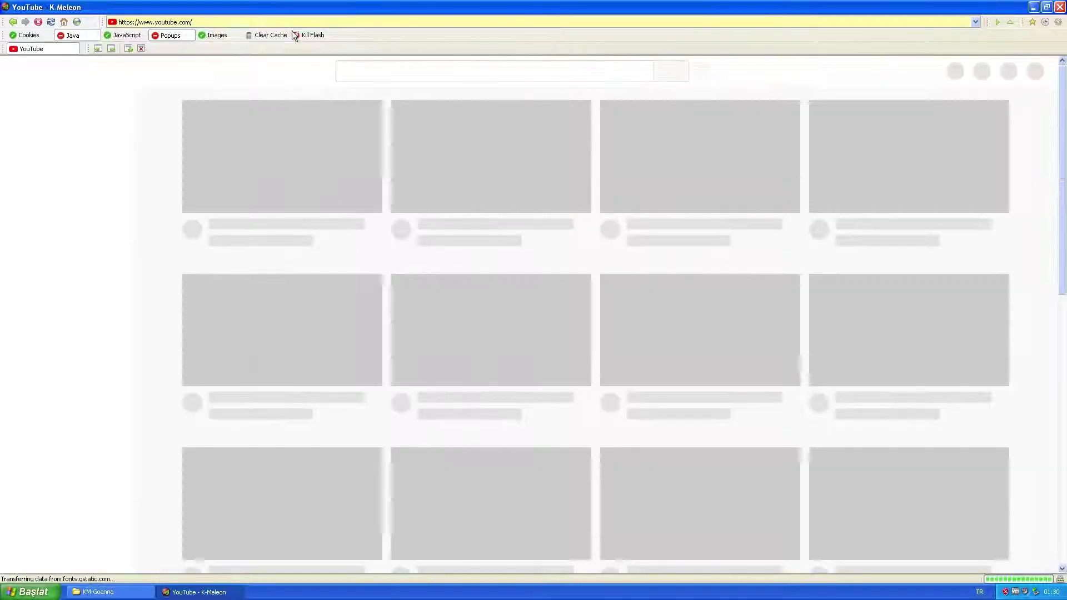
text(teknoloji azmanı)
key(Return)
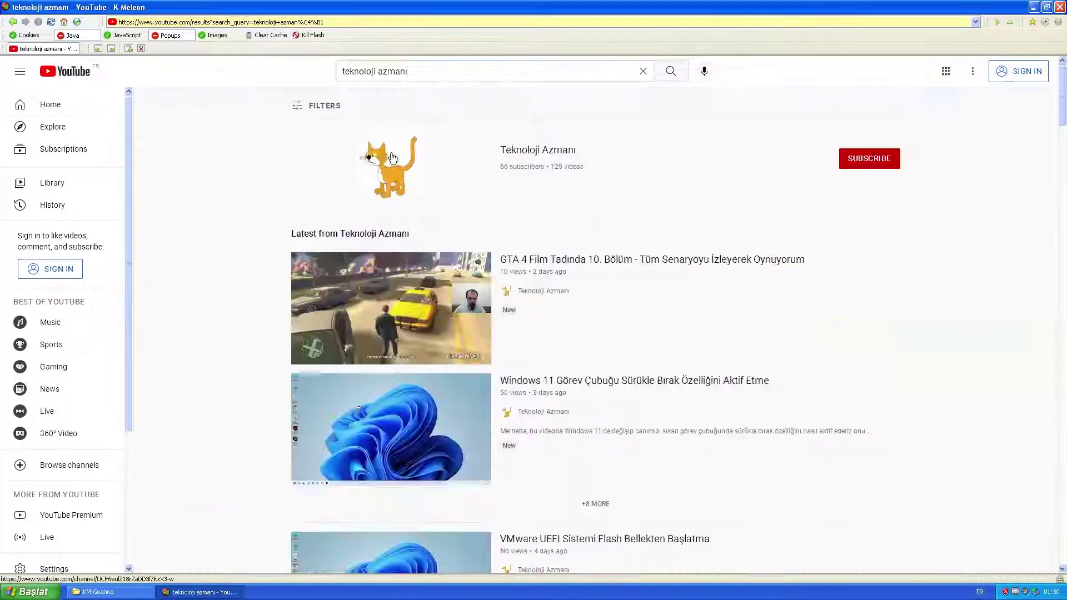
Step: Open the Teknoloji Azmanı channel and play the video "Windows 11 Görev Çubuğu Sürükle Bırak Özelliğini Aktif Etme" full screen
click(528, 148)
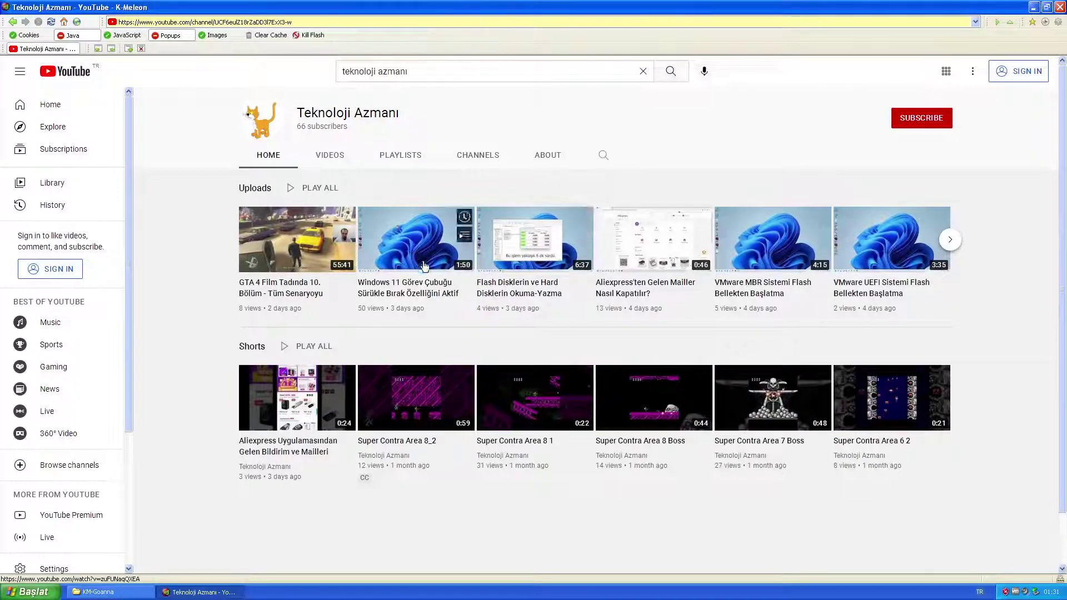
click(393, 246)
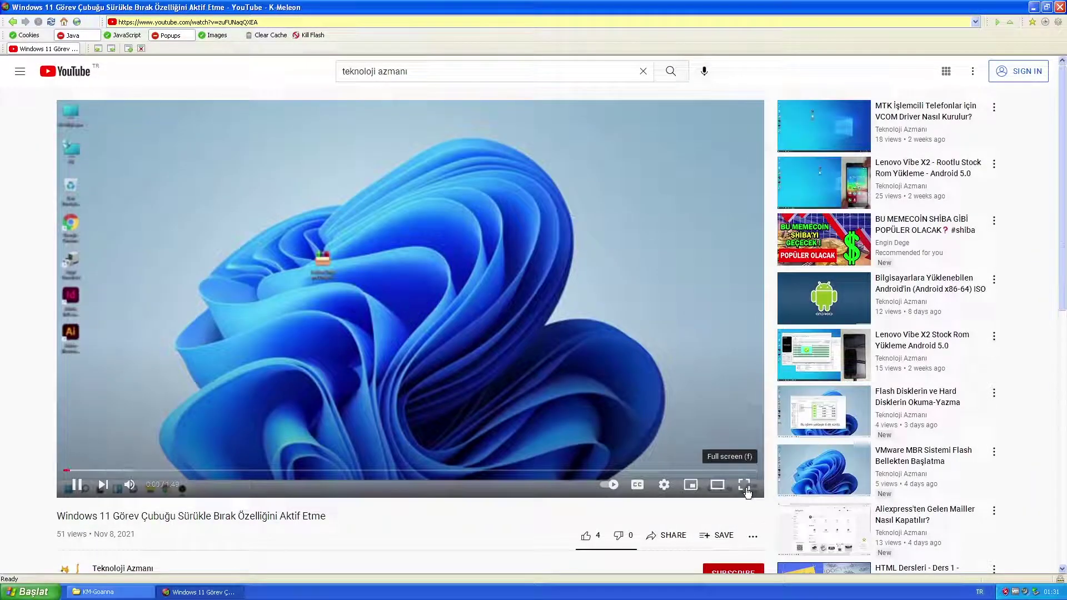
scroll(631, 406, down, 2)
key(f)
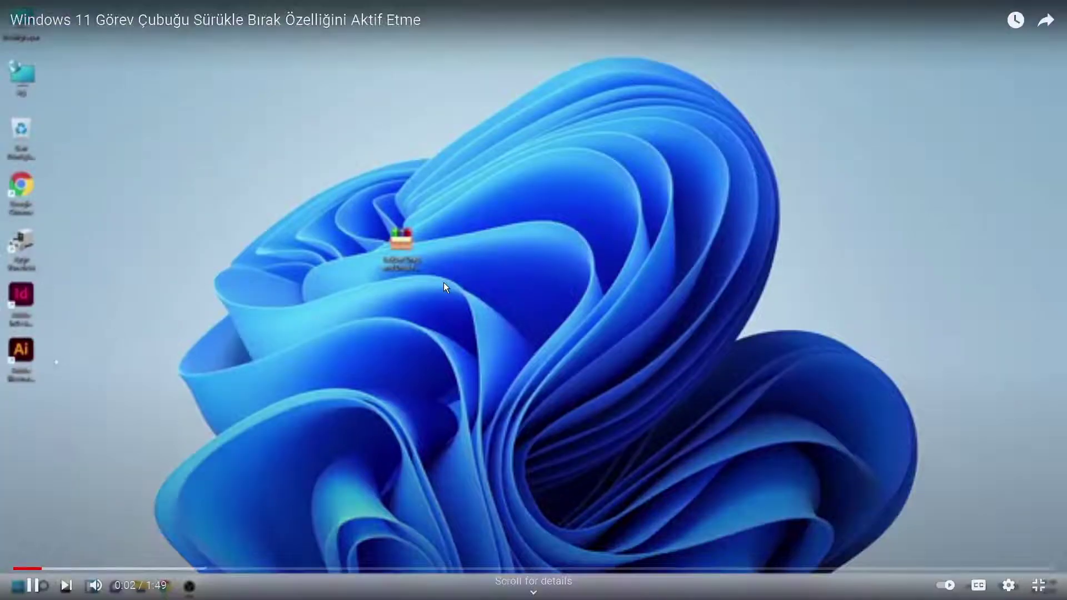
Step: Leave full-screen playback and close the K-Meleon browser and the KM-Goanna folder window
click(1038, 585)
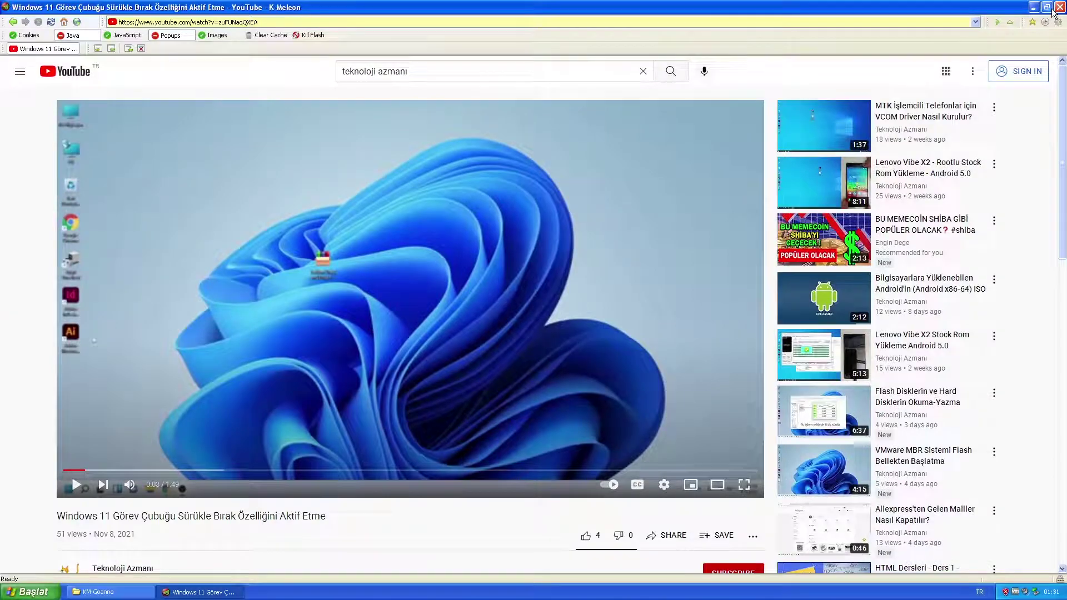
click(1059, 6)
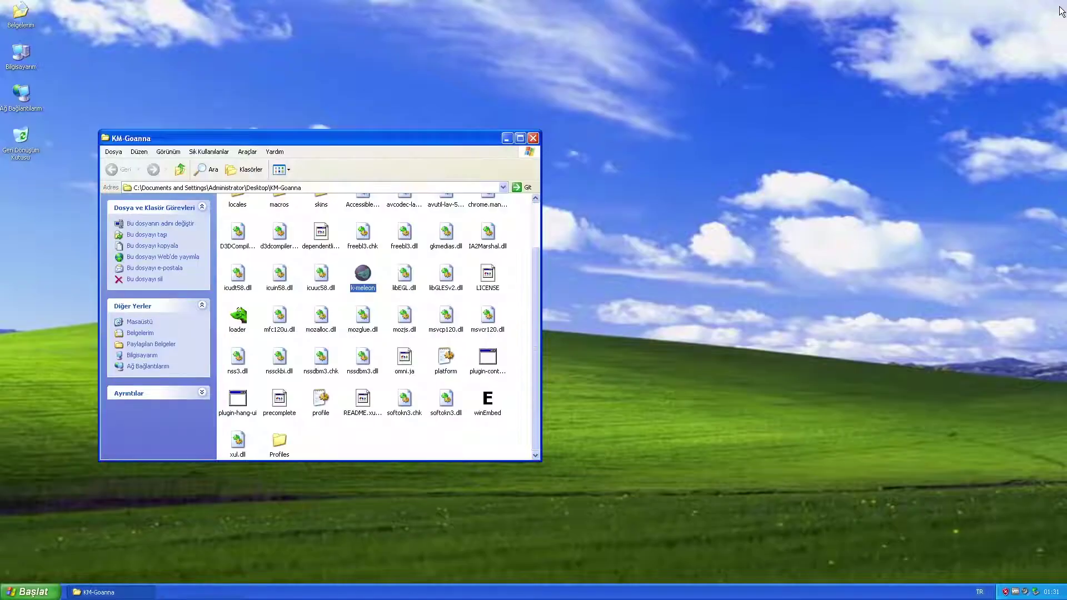
click(534, 139)
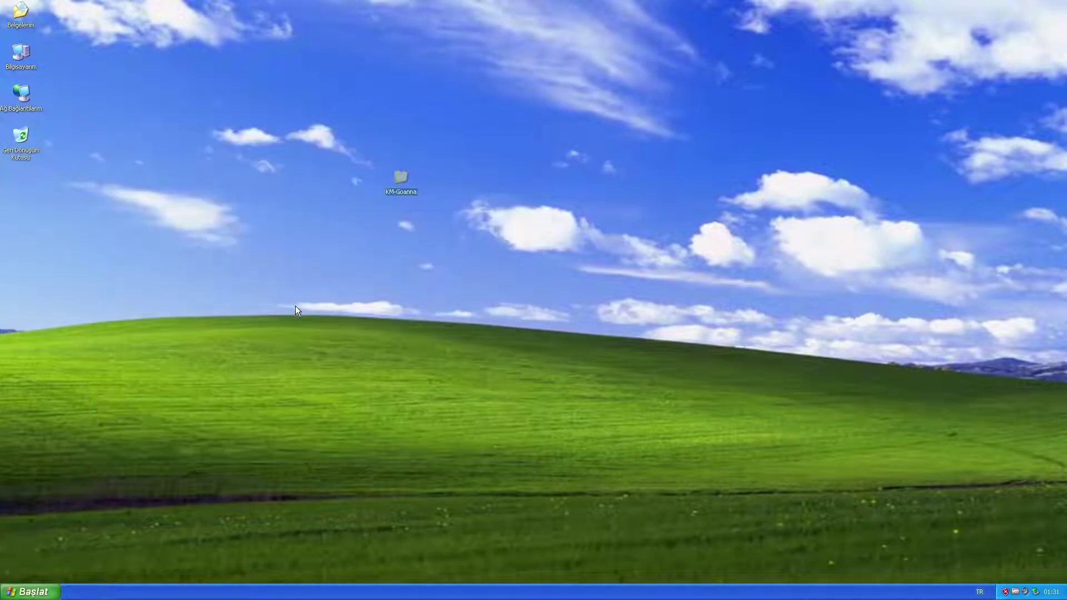